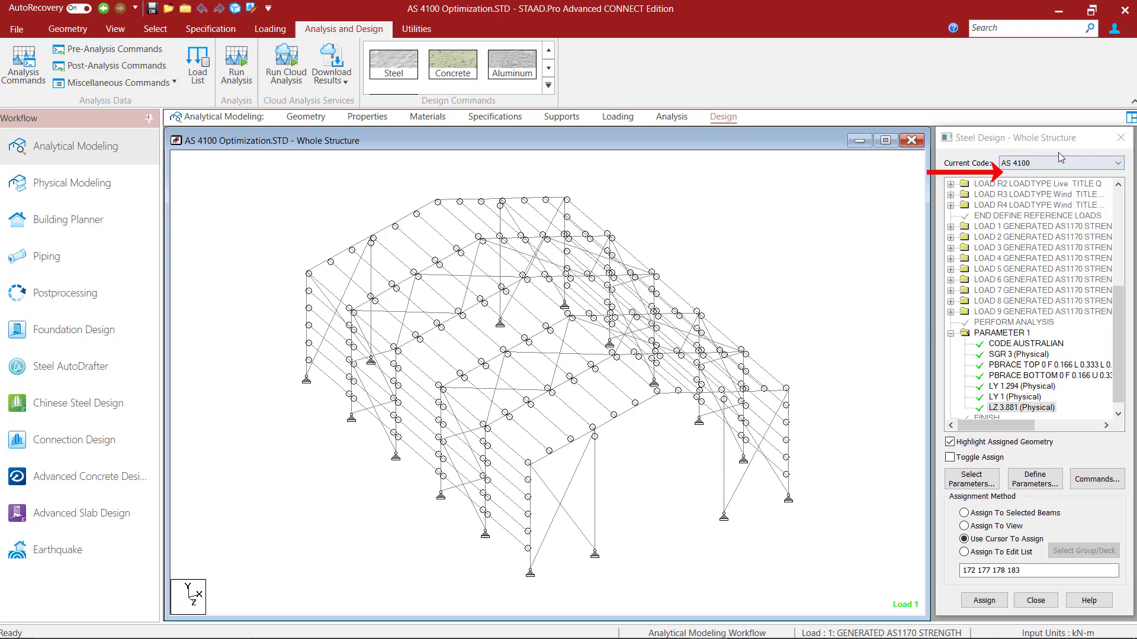
# Step: Review the AS 4100 design parameters under PARAMETER 1 and the members each is assigned to
pyautogui.click(1029, 322)
pyautogui.click(1015, 343)
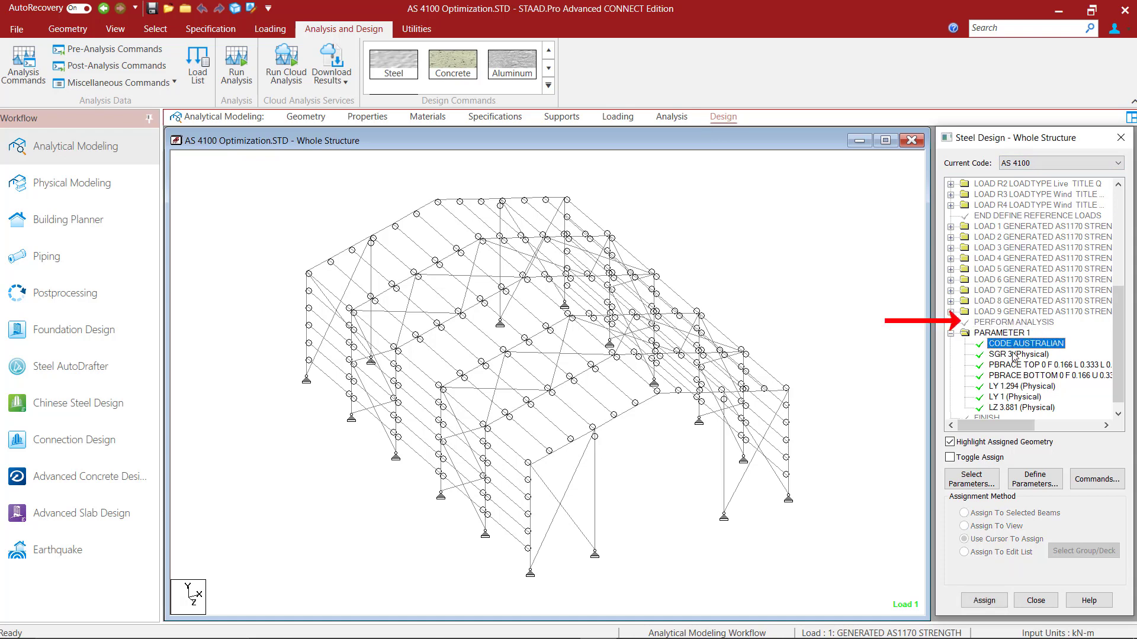
pyautogui.click(1016, 354)
pyautogui.click(1016, 364)
pyautogui.click(1016, 386)
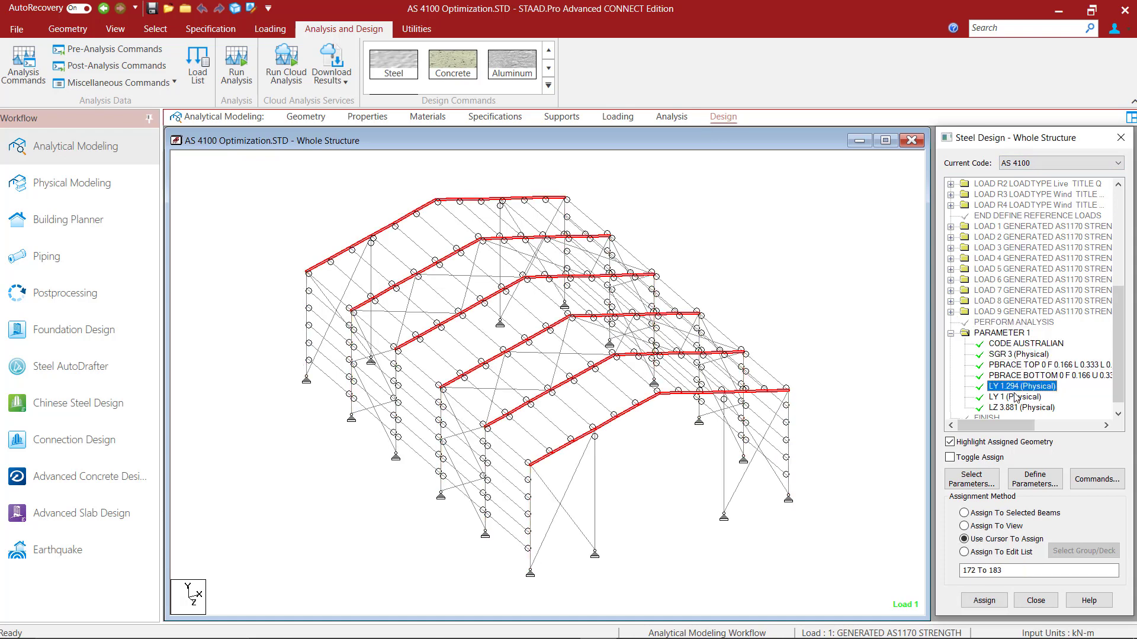
pyautogui.click(1015, 397)
pyautogui.click(1010, 408)
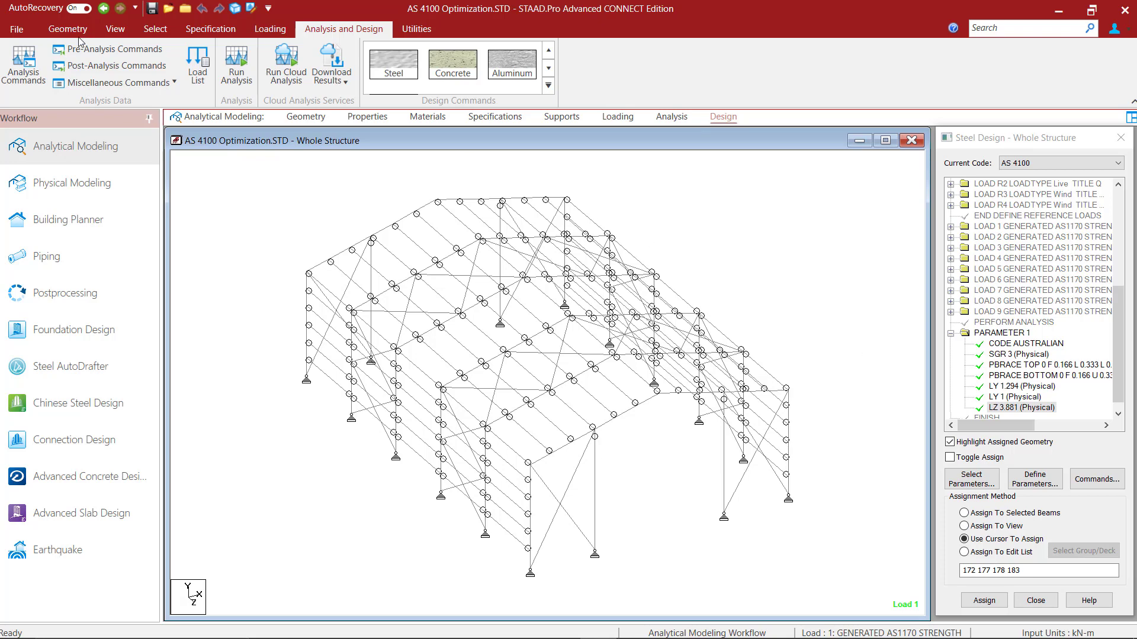
# Step: Define a physical-member RATIO design parameter with a permissible ratio of 0.9
pyautogui.click(56, 27)
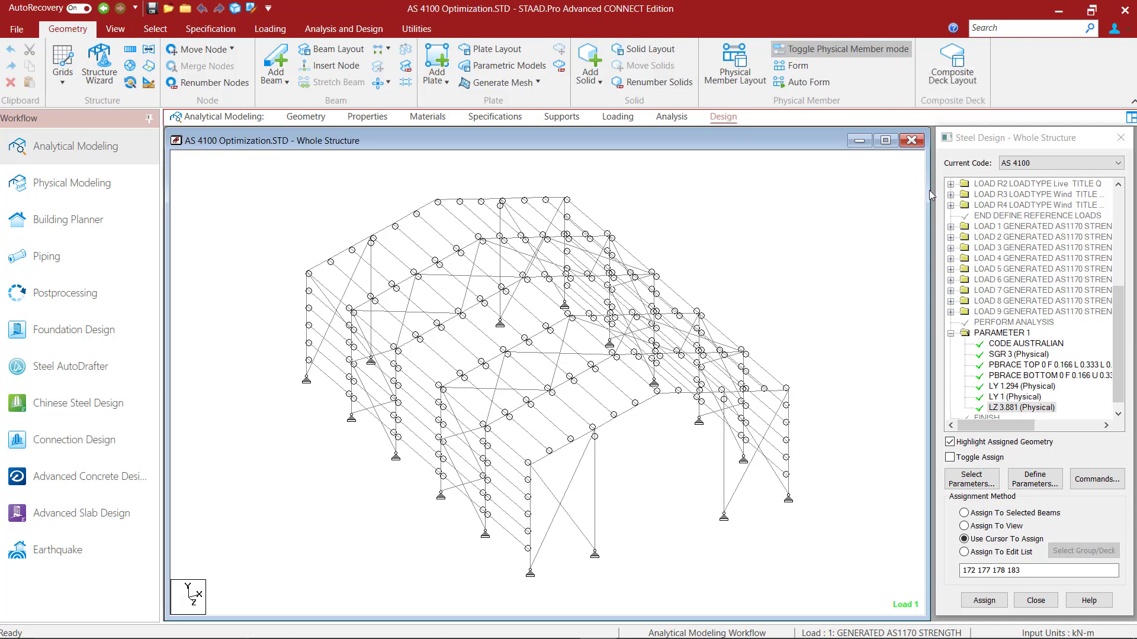
pyautogui.click(1035, 479)
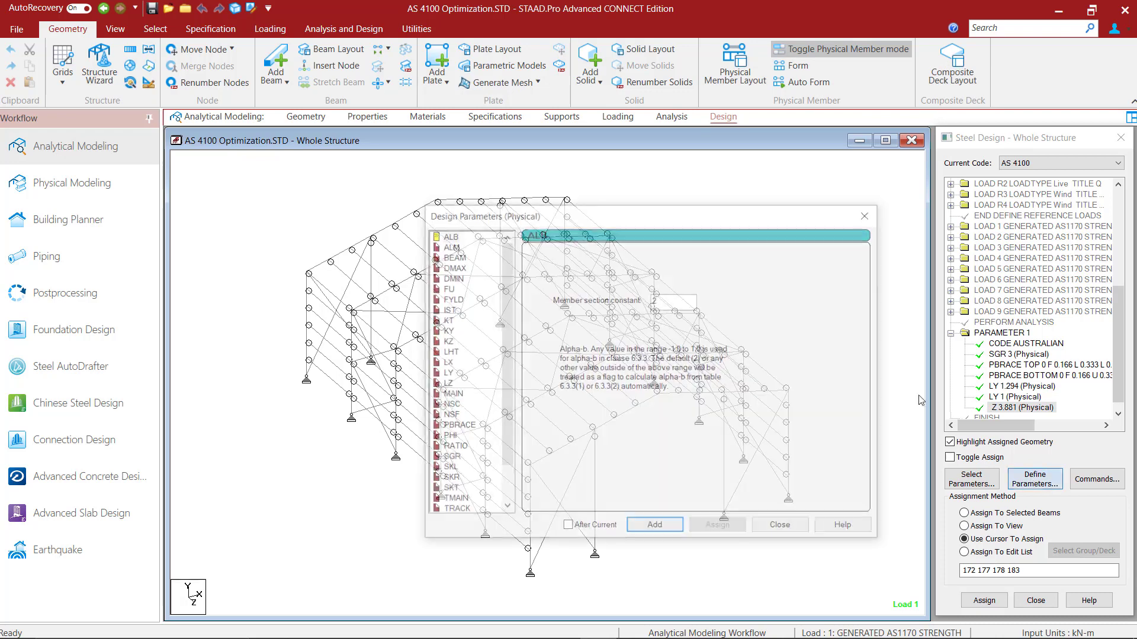
pyautogui.click(452, 447)
pyautogui.doubleClick(672, 299)
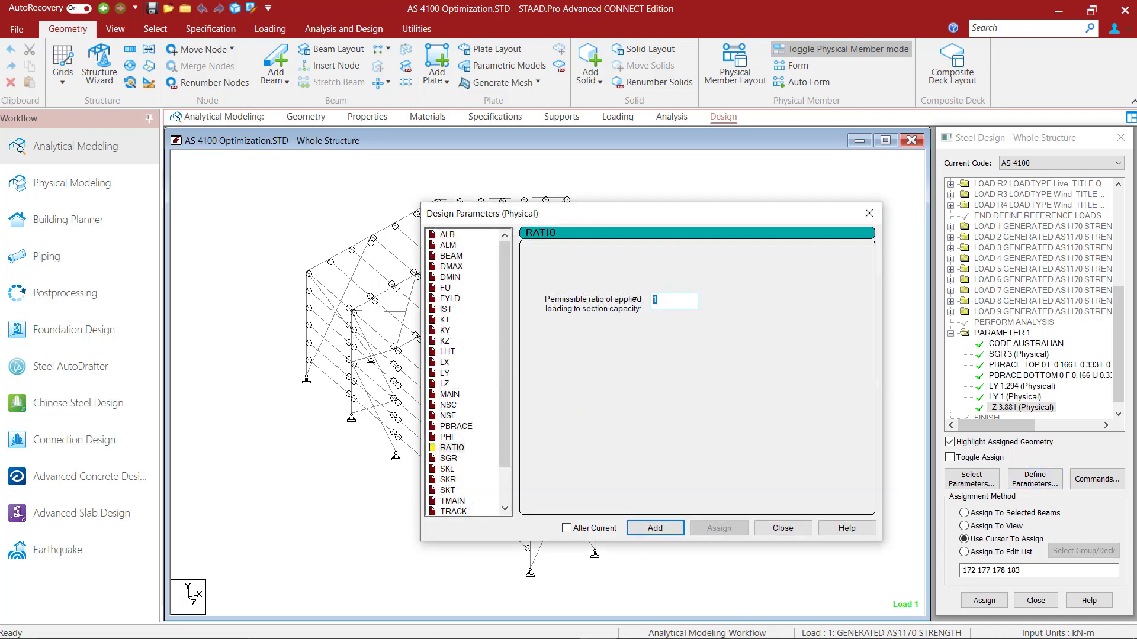
pyautogui.write('0.9')
pyautogui.click(652, 530)
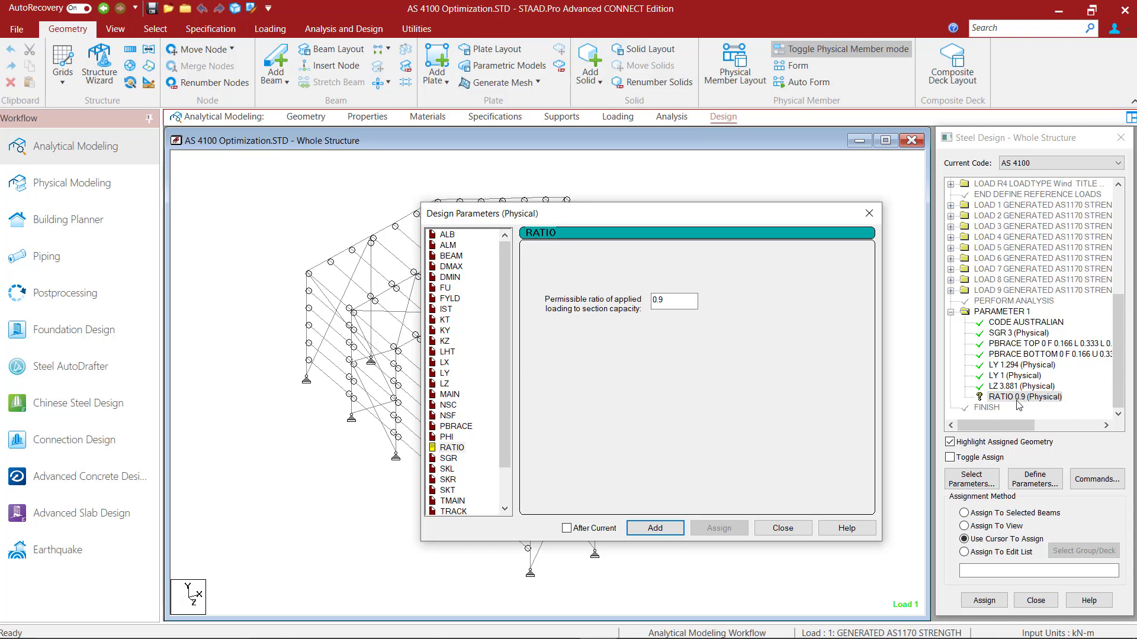
pyautogui.click(784, 529)
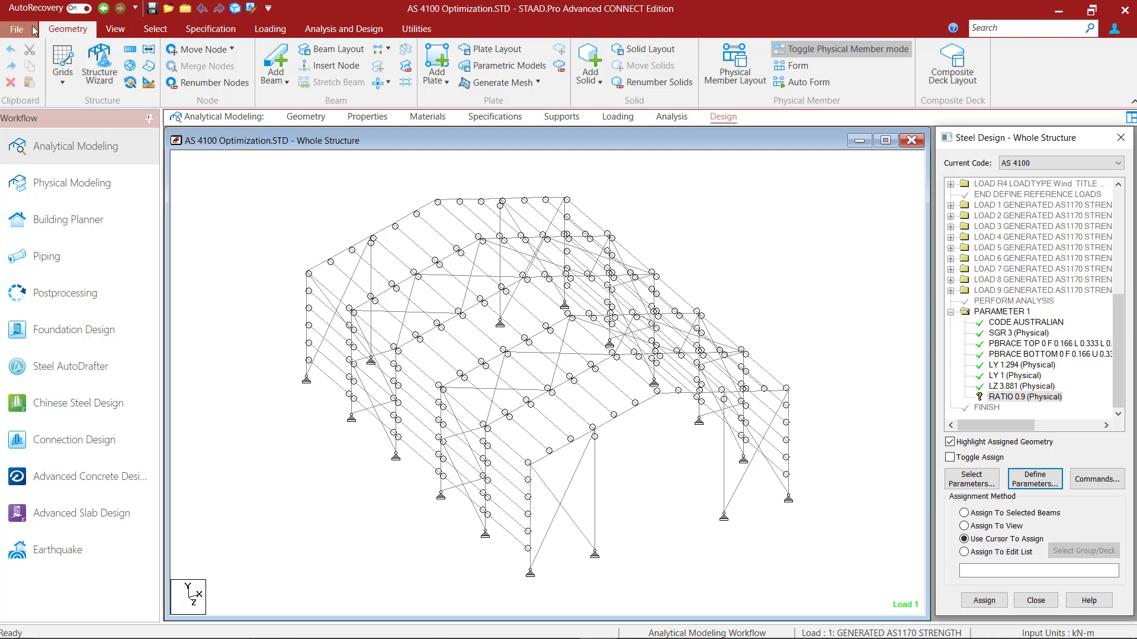
# Step: Select the _RAFTERS, _COLUMNS and _ENDPOSTS groups and assign the RATIO 0.9 parameter to the selected members
pyautogui.click(155, 29)
pyautogui.click(947, 49)
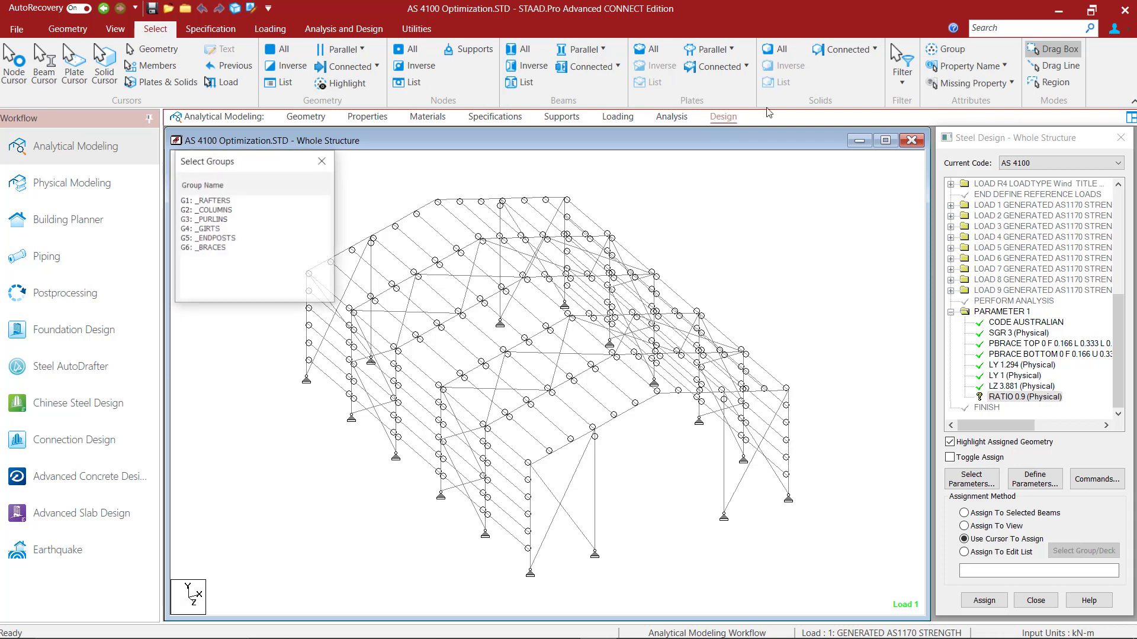
pyautogui.click(212, 203)
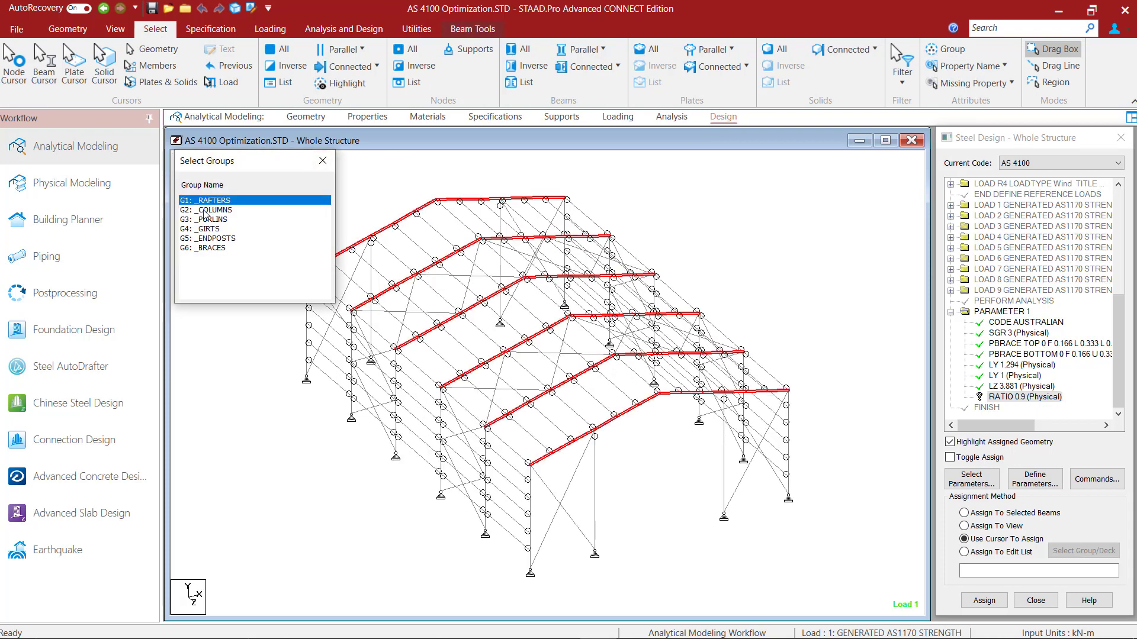
pyautogui.keyDown('ctrl'); pyautogui.click(211, 210); pyautogui.keyUp('ctrl')
pyautogui.keyDown('ctrl'); pyautogui.click(208, 238); pyautogui.keyUp('ctrl')
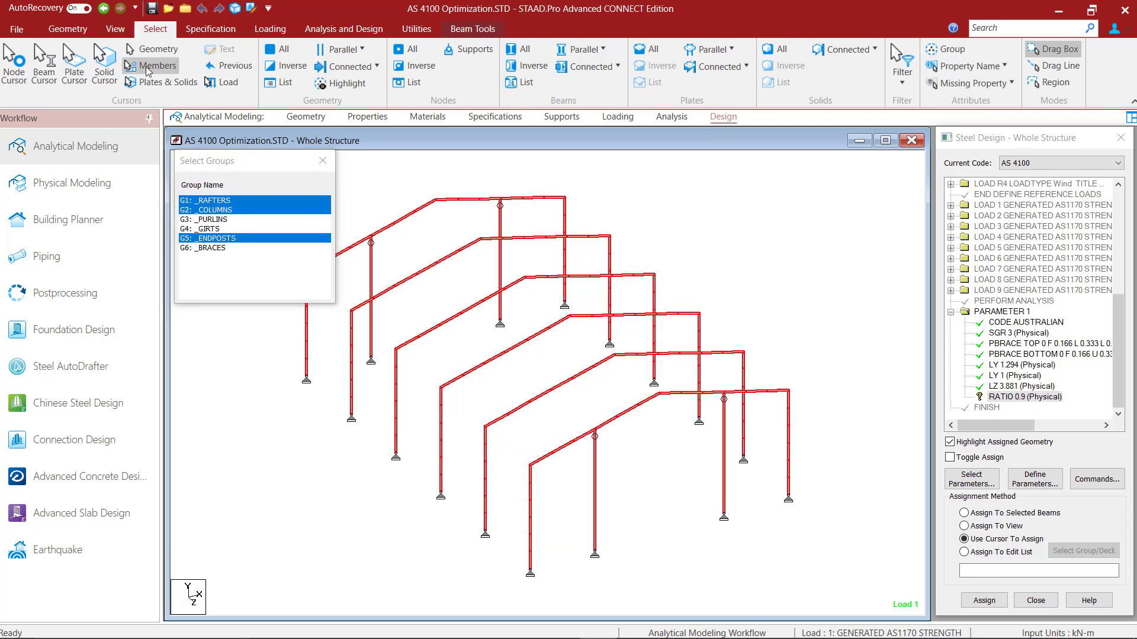
pyautogui.moveTo(228, 164); pyautogui.dragTo(148, 166)
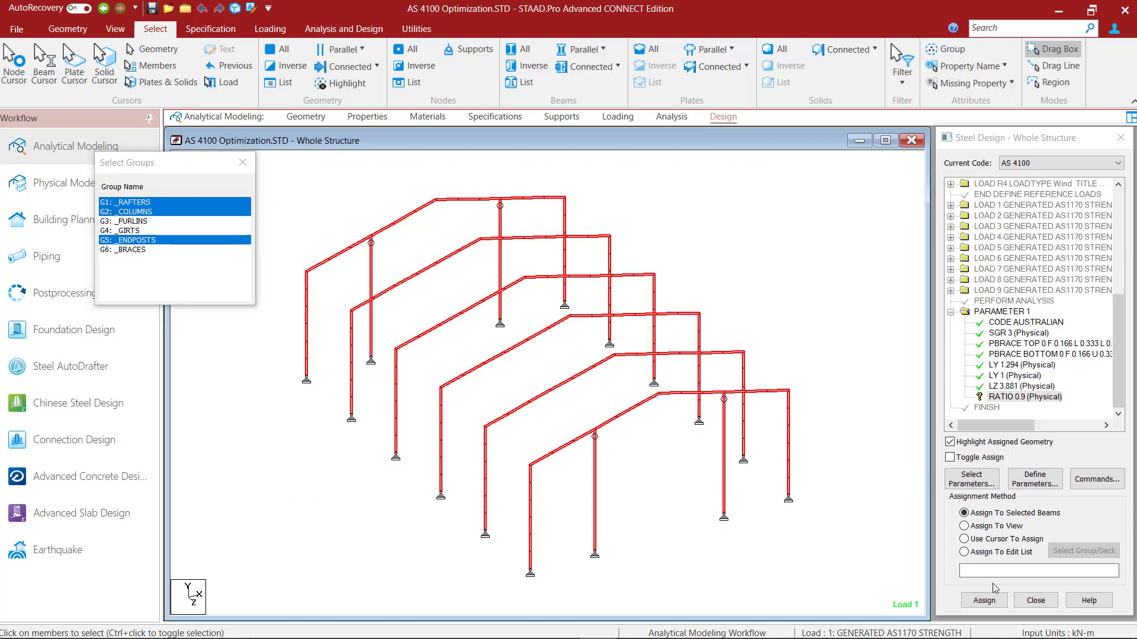
pyautogui.click(984, 600)
pyautogui.press('Return')
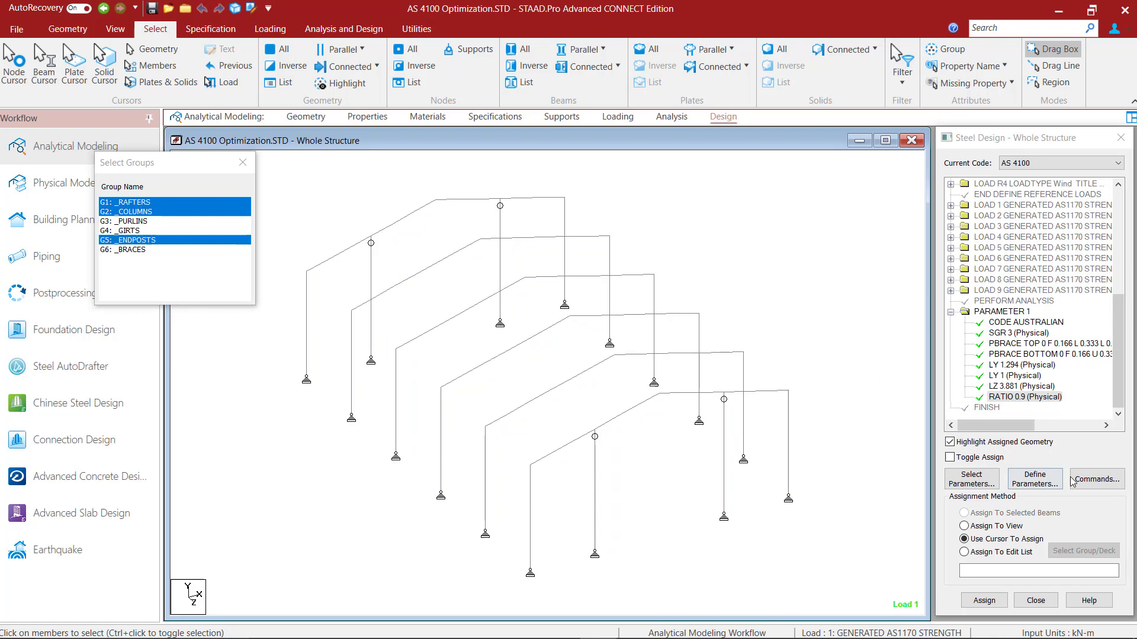
# Step: Add the SELECT design command and assign it to the selected rafters, columns and end posts
pyautogui.click(1096, 479)
pyautogui.click(728, 309)
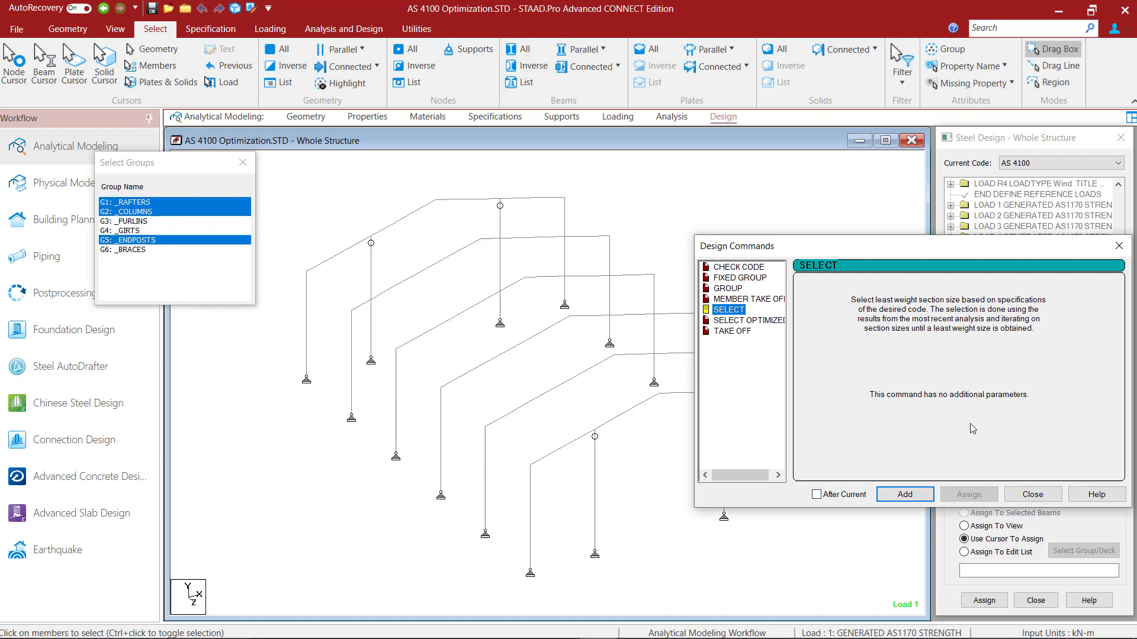
pyautogui.click(909, 494)
pyautogui.click(1032, 495)
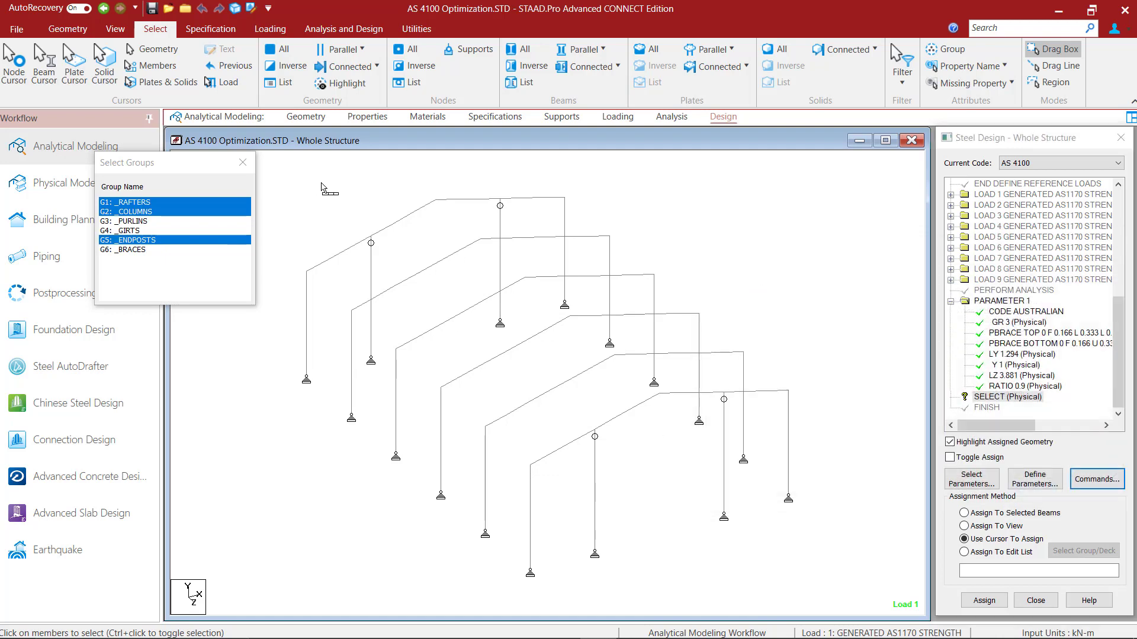
pyautogui.click(964, 513)
pyautogui.click(984, 601)
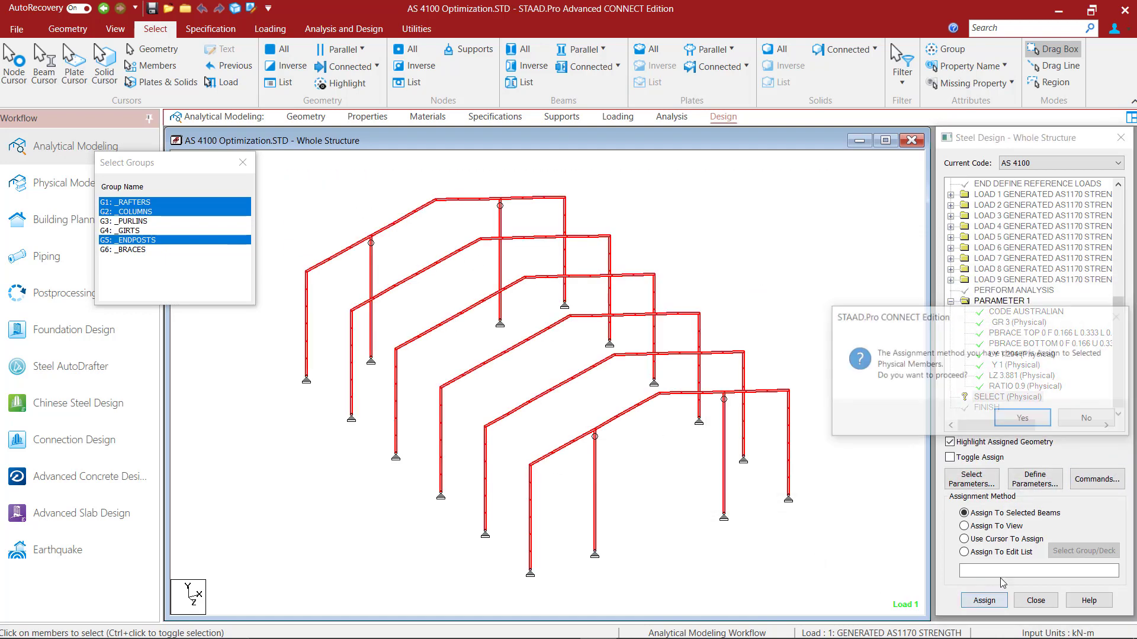
pyautogui.click(1026, 419)
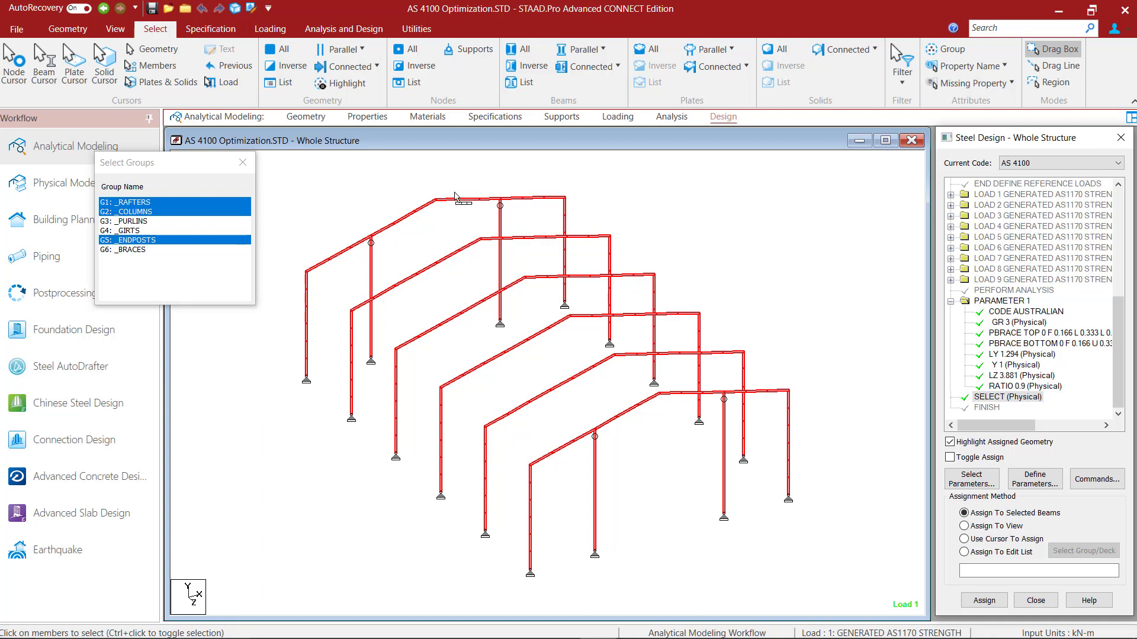
# Step: Turn off physical member mode and add two GROUP design commands with the property specification Ax
pyautogui.click(63, 31)
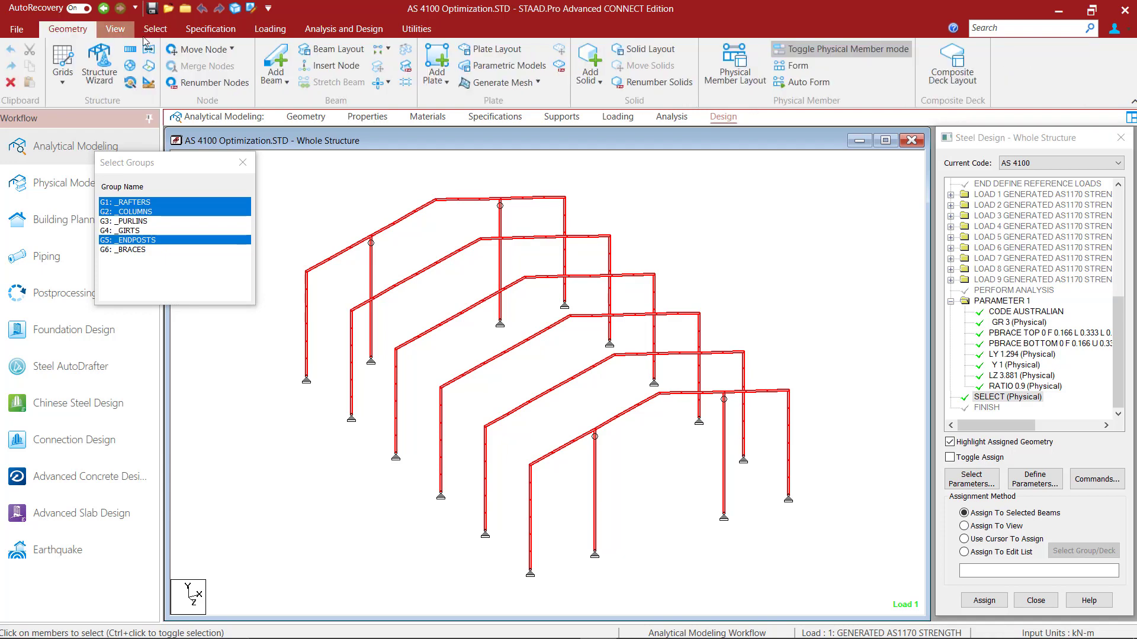
pyautogui.click(651, 200)
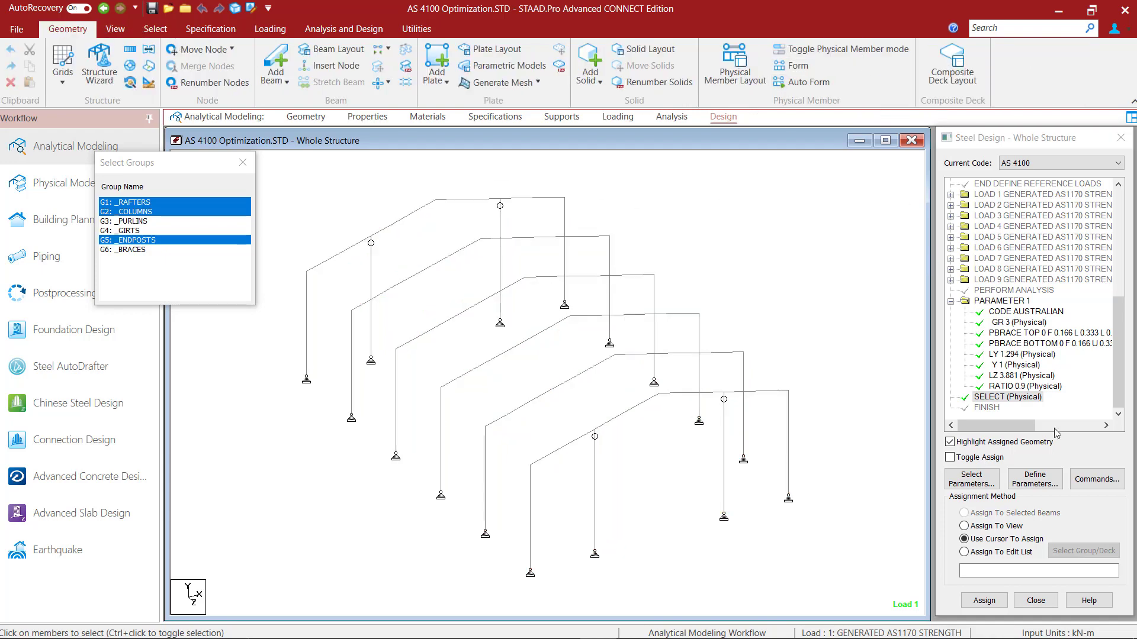
pyautogui.click(1097, 479)
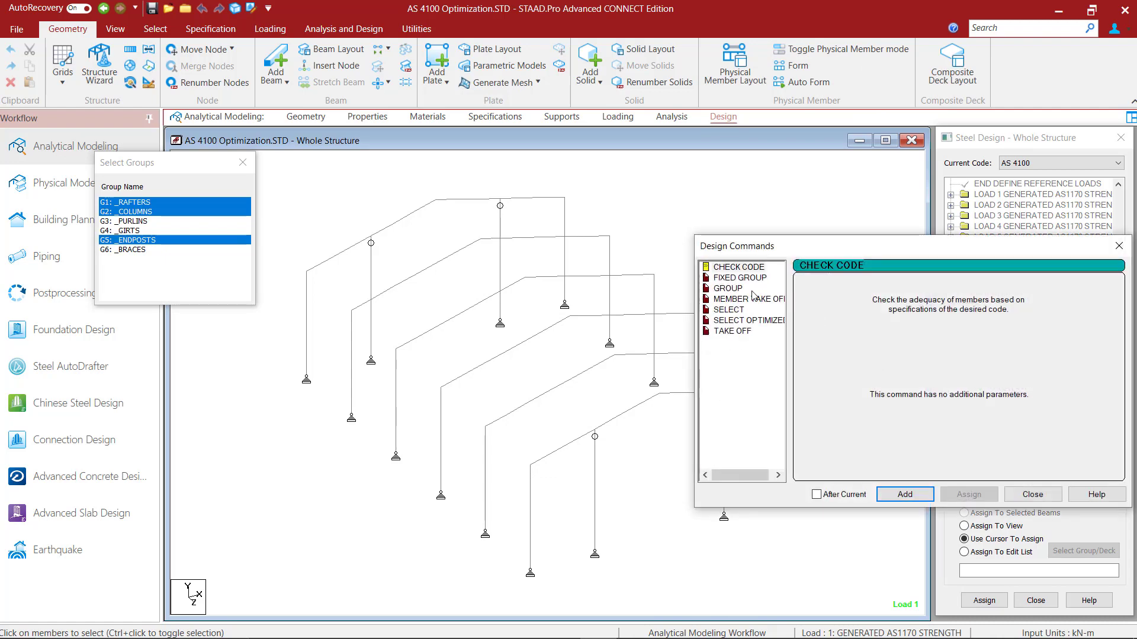
pyautogui.click(731, 289)
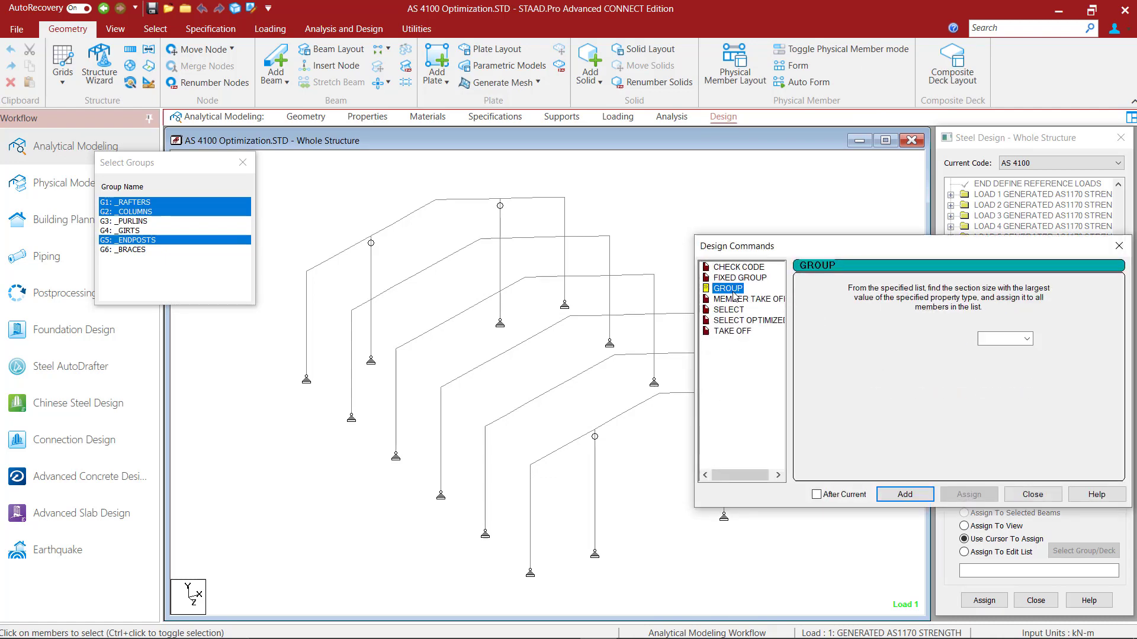
pyautogui.click(1024, 342)
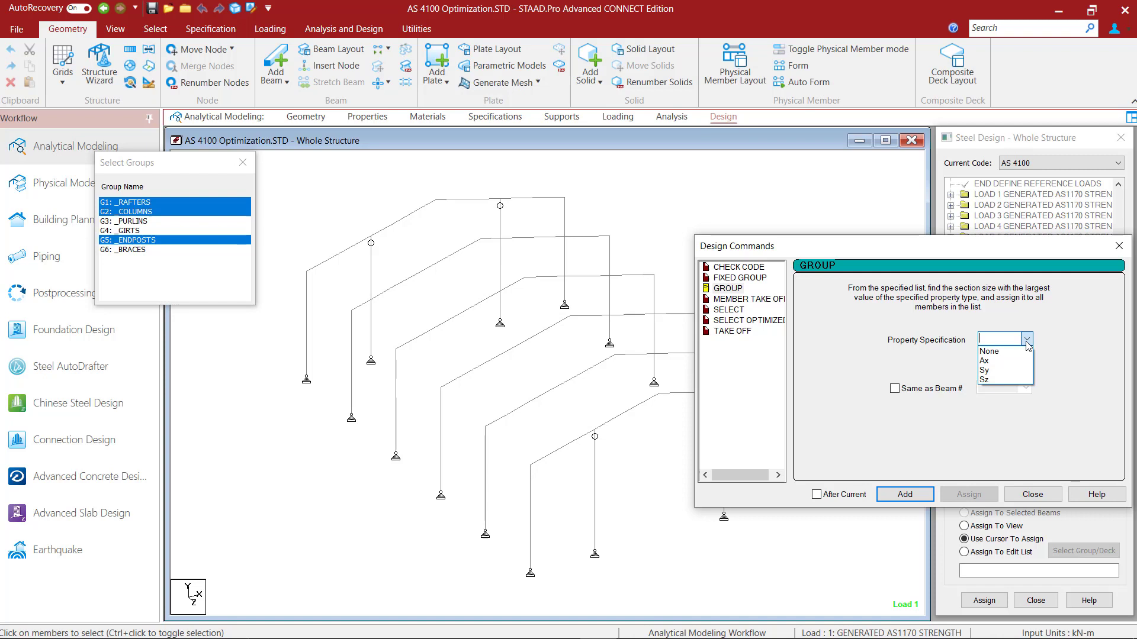
pyautogui.click(992, 362)
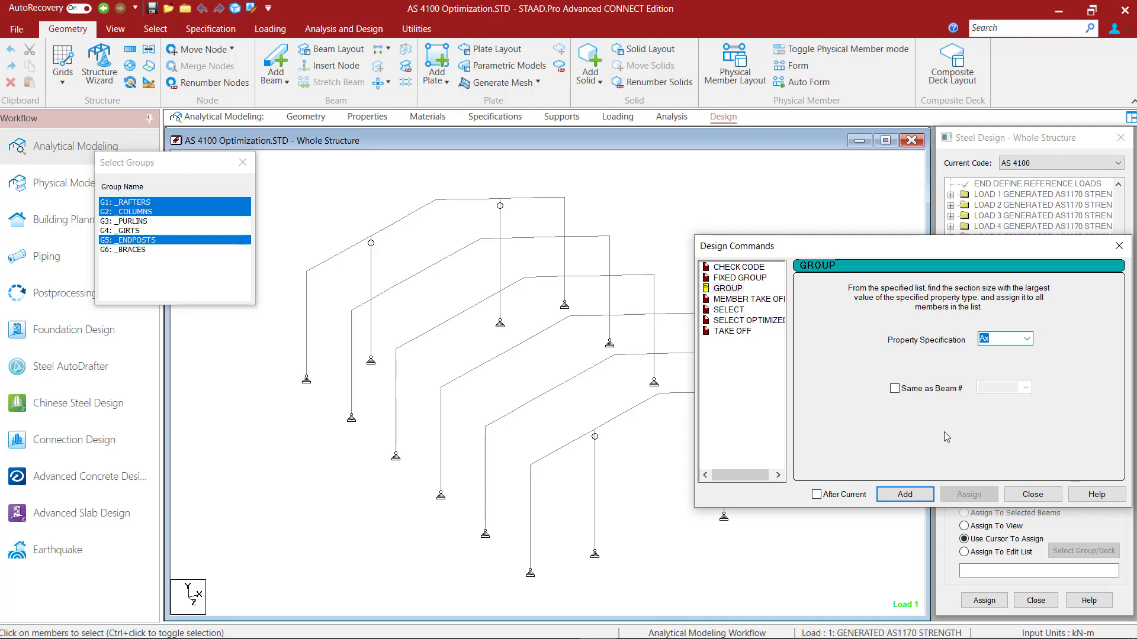
pyautogui.moveTo(863, 245); pyautogui.dragTo(634, 245)
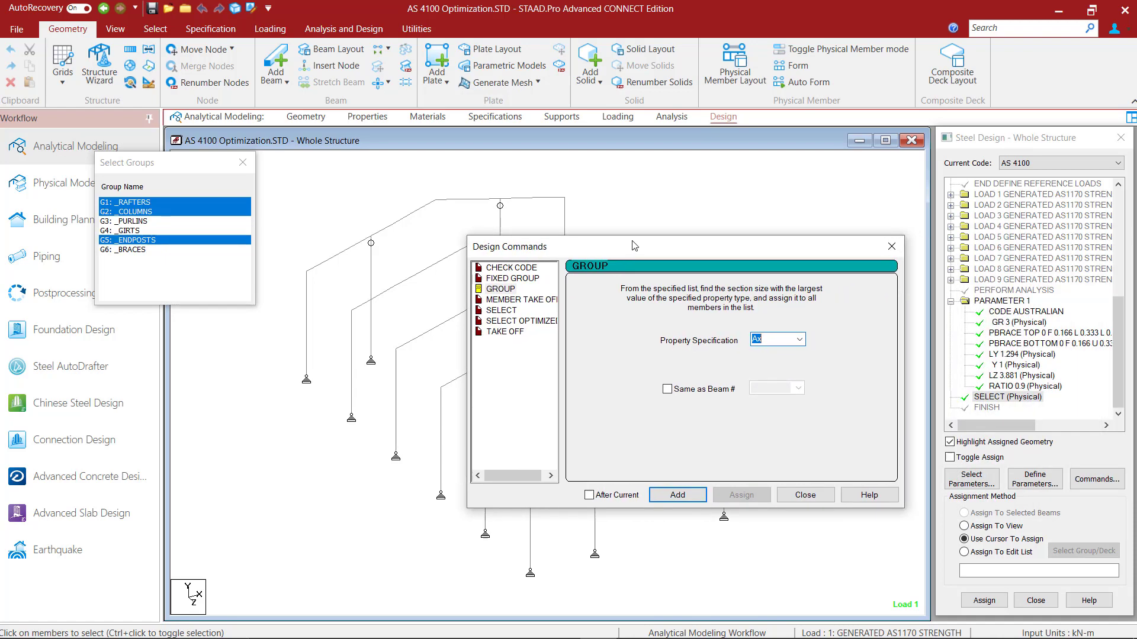
pyautogui.click(678, 495)
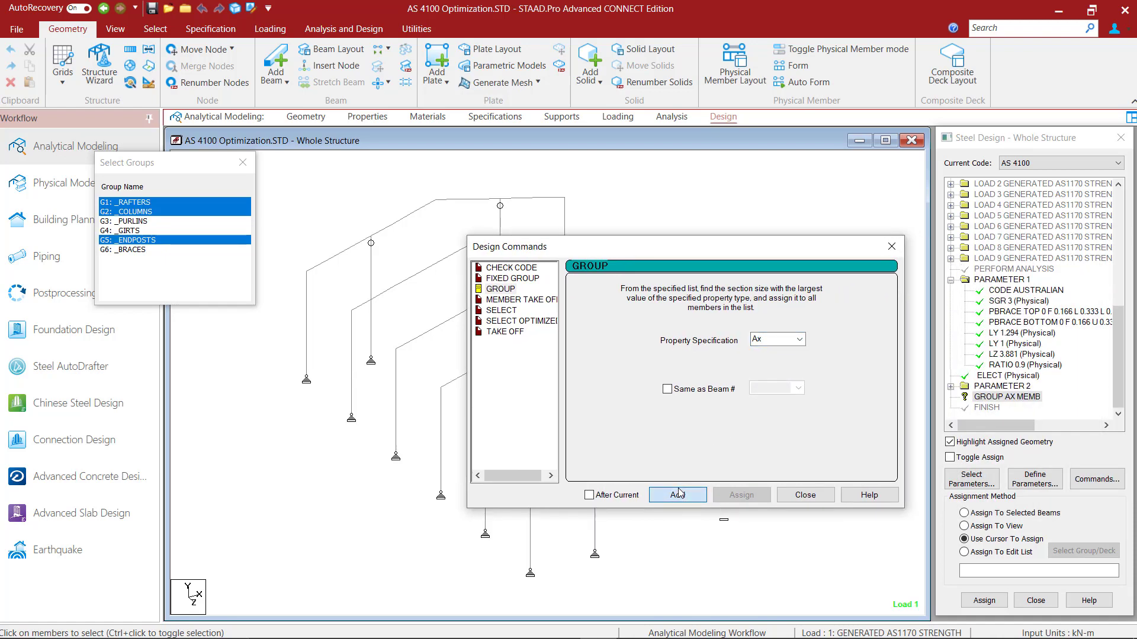
pyautogui.click(679, 494)
pyautogui.click(805, 495)
# Step: Assign the first GROUP AX command to all rafter beams and the second to the outer columns
pyautogui.click(115, 29)
pyautogui.click(285, 50)
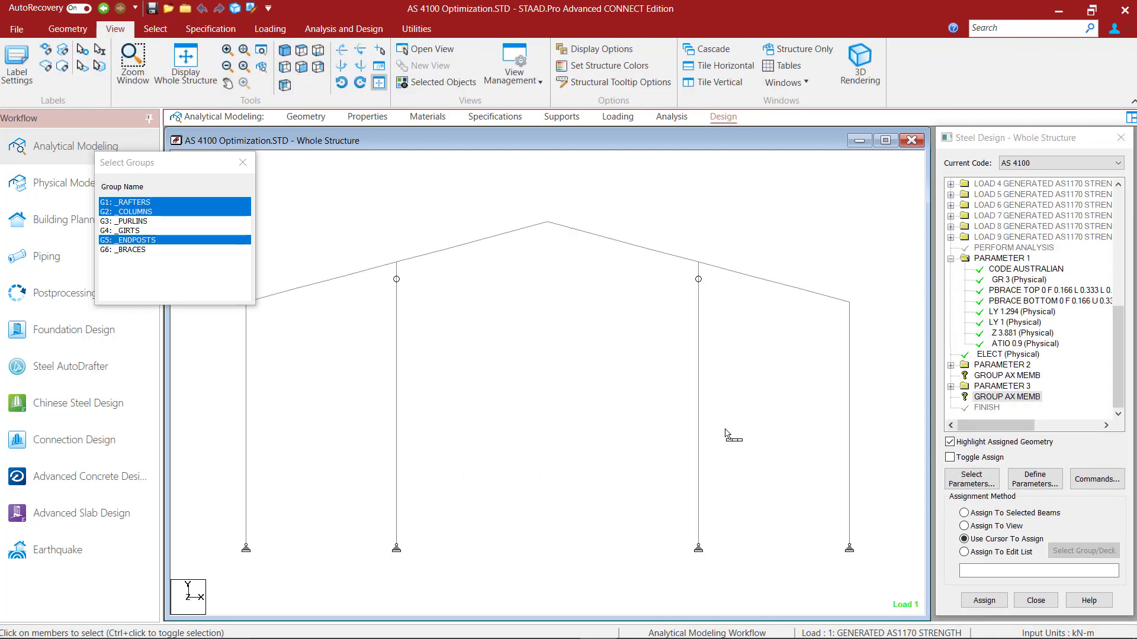
pyautogui.click(1021, 378)
pyautogui.click(835, 304)
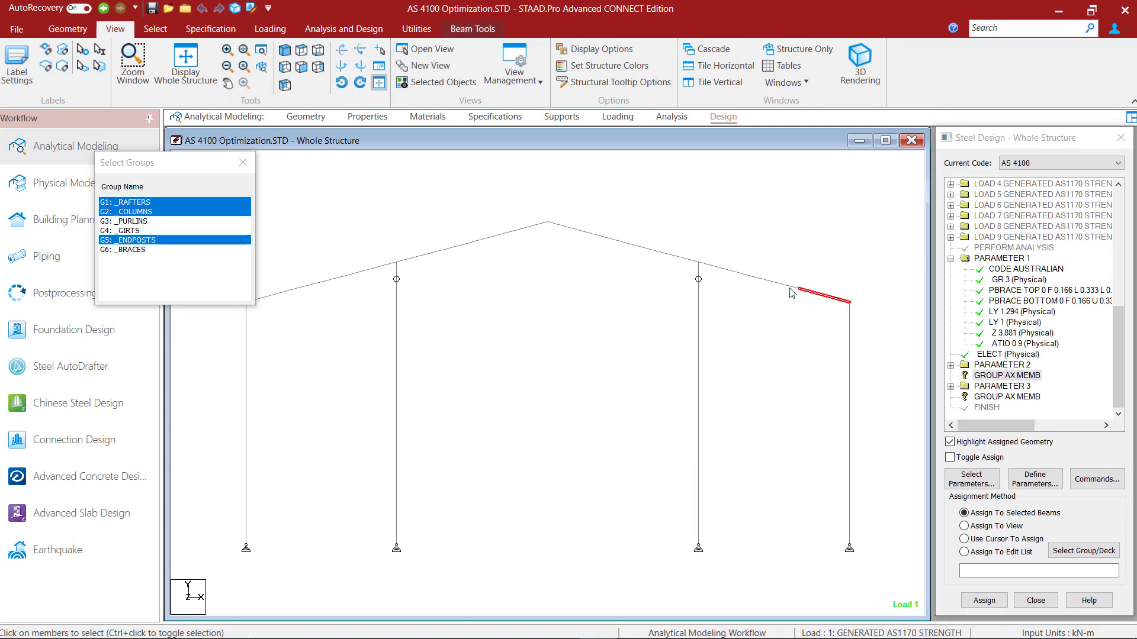
pyautogui.keyDown('ctrl'); pyautogui.click(623, 246); pyautogui.keyUp('ctrl')
pyautogui.keyDown('ctrl'); pyautogui.click(521, 229); pyautogui.keyUp('ctrl')
pyautogui.keyDown('ctrl'); pyautogui.click(355, 274); pyautogui.keyUp('ctrl')
pyautogui.click(984, 600)
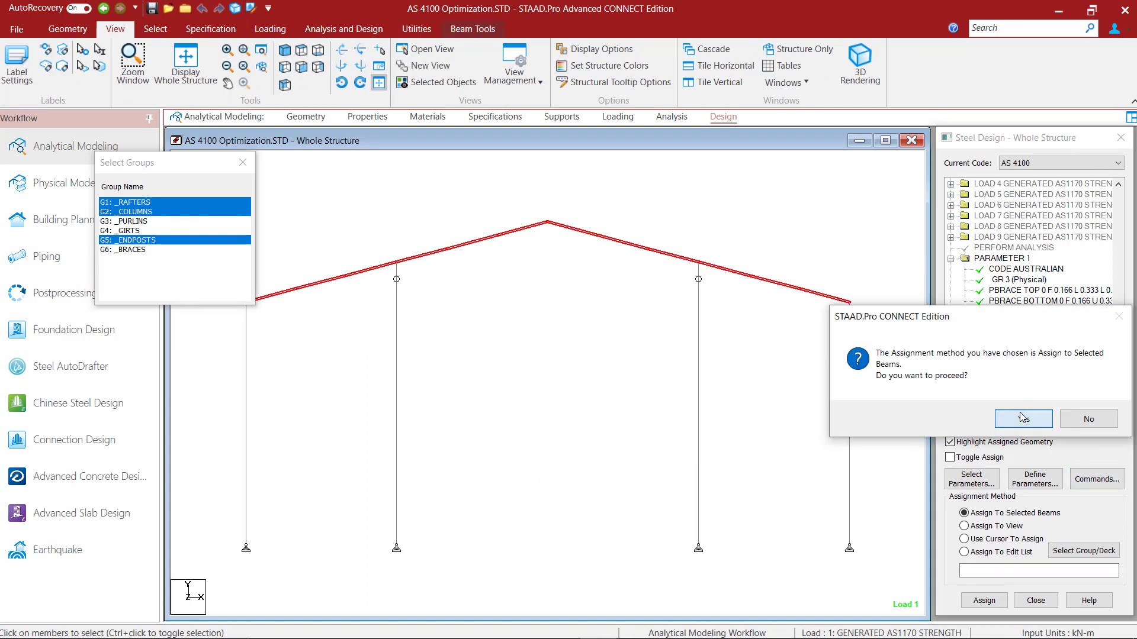
pyautogui.click(1021, 418)
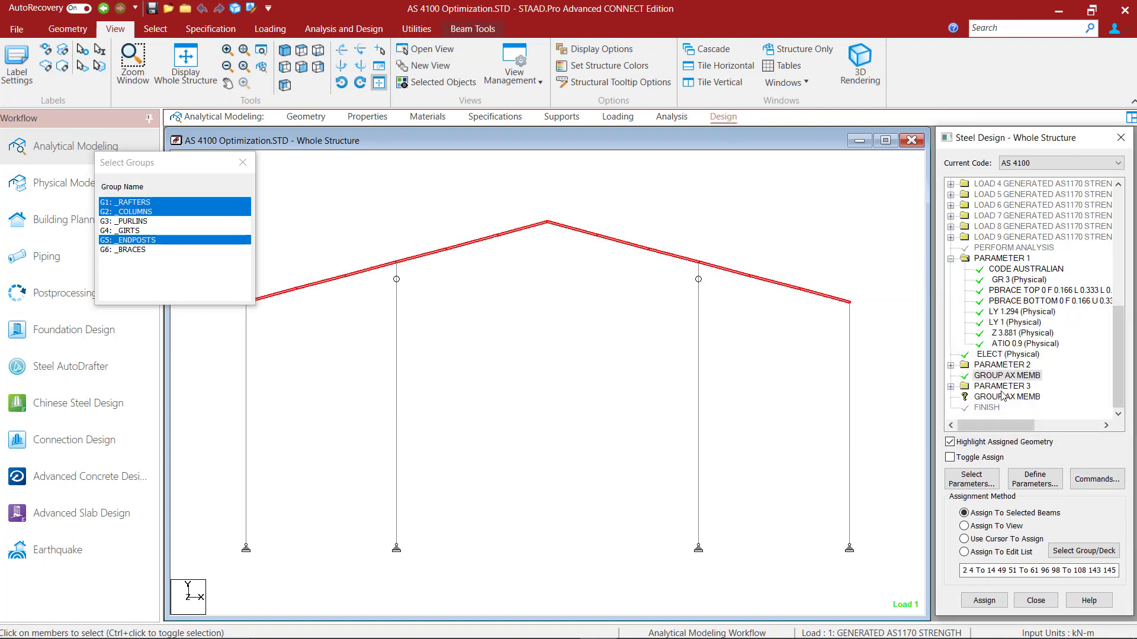
pyautogui.keyDown('ctrl'); pyautogui.click(246, 523); pyautogui.keyUp('ctrl')
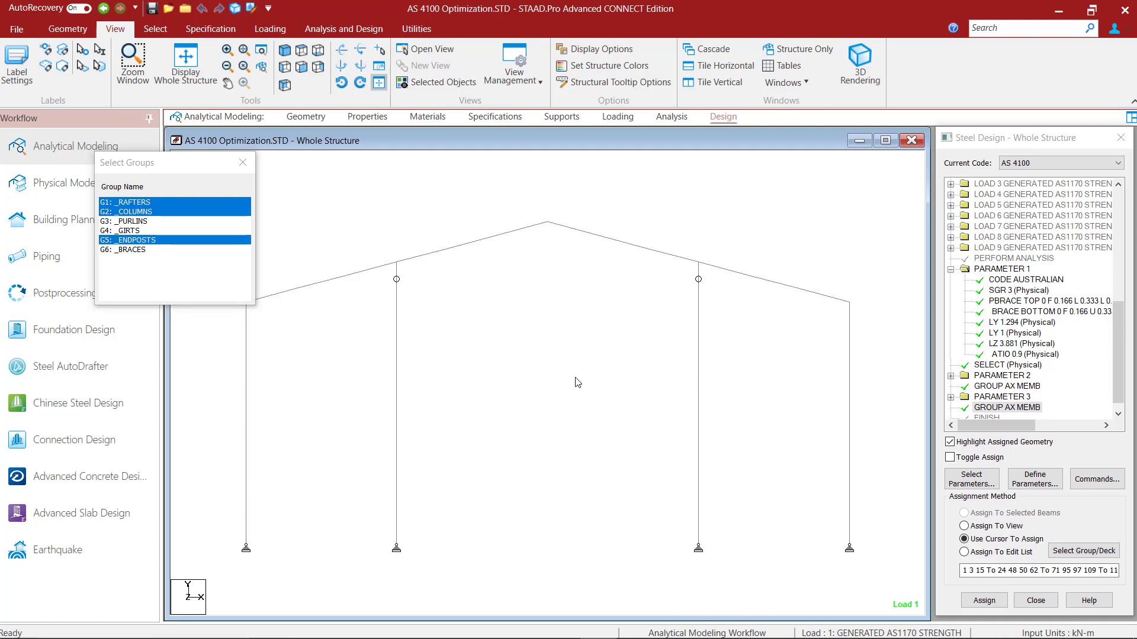
# Step: Add another Perform Analysis command with the No Print option at the end of the command list
pyautogui.click(670, 117)
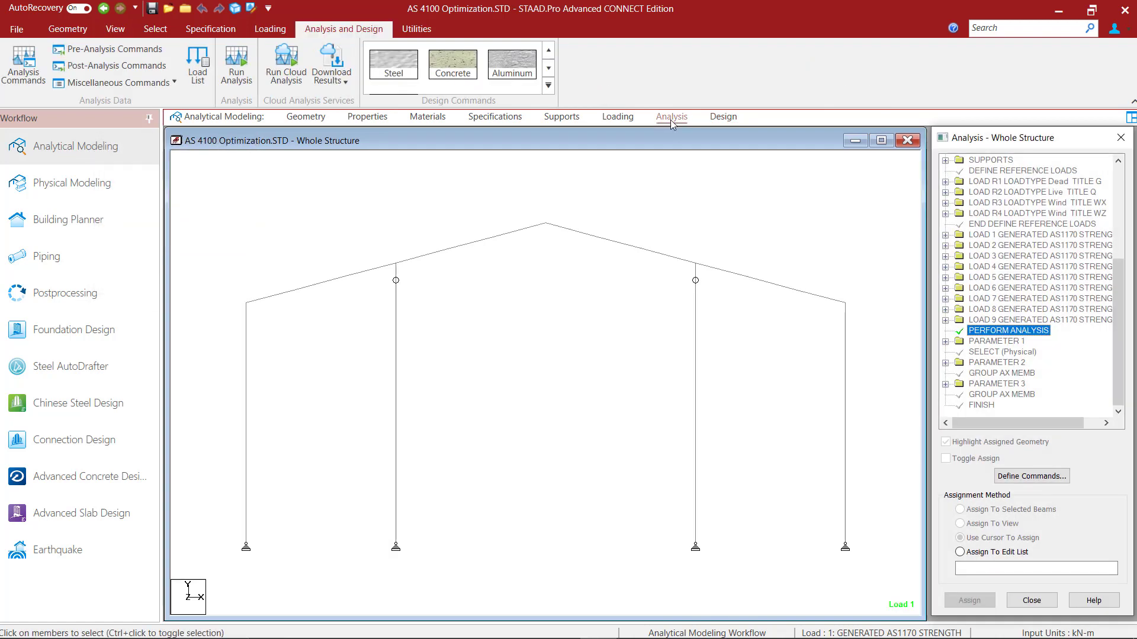
pyautogui.click(1041, 478)
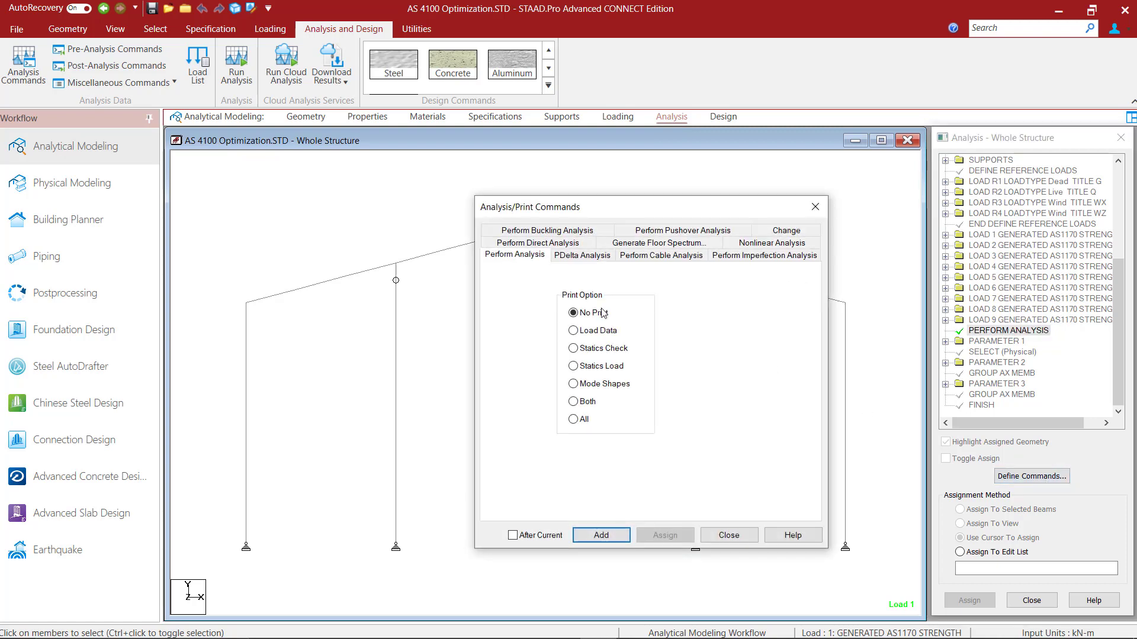
pyautogui.click(582, 534)
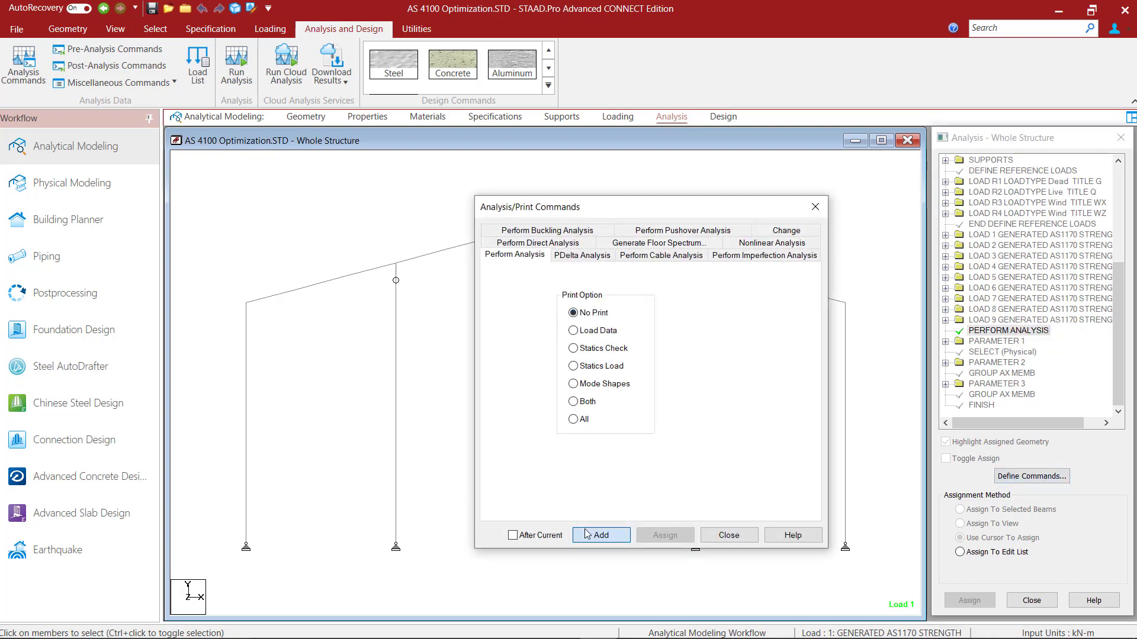
pyautogui.click(732, 535)
# Step: Define a physical-member RATIO design parameter with a permissible ratio of 1 after the second Perform Analysis command
pyautogui.click(727, 120)
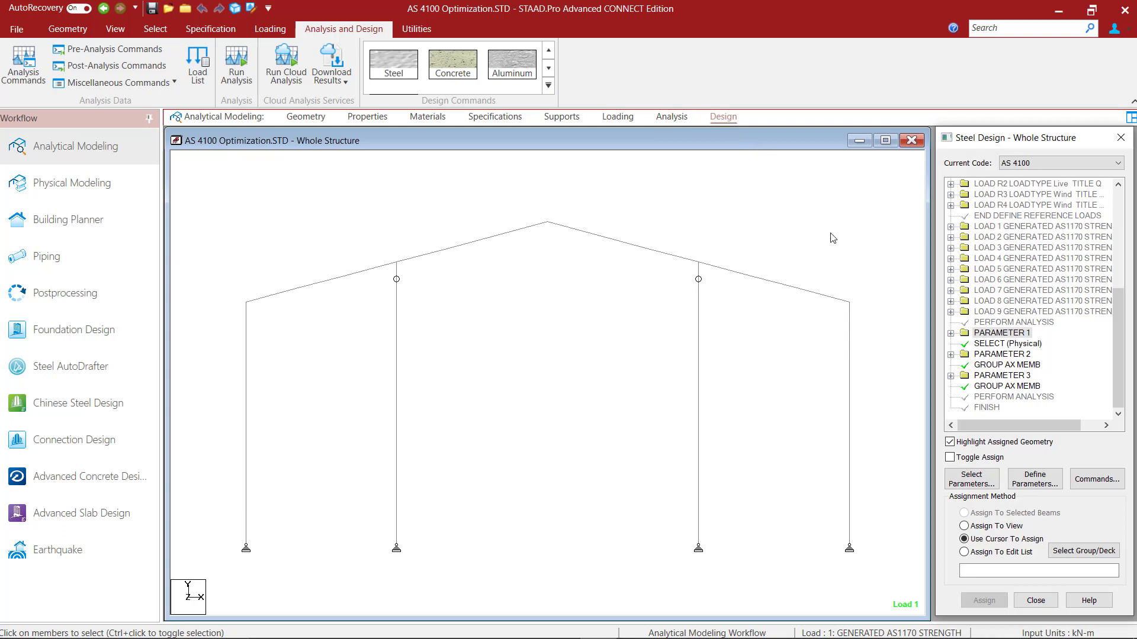
pyautogui.click(68, 28)
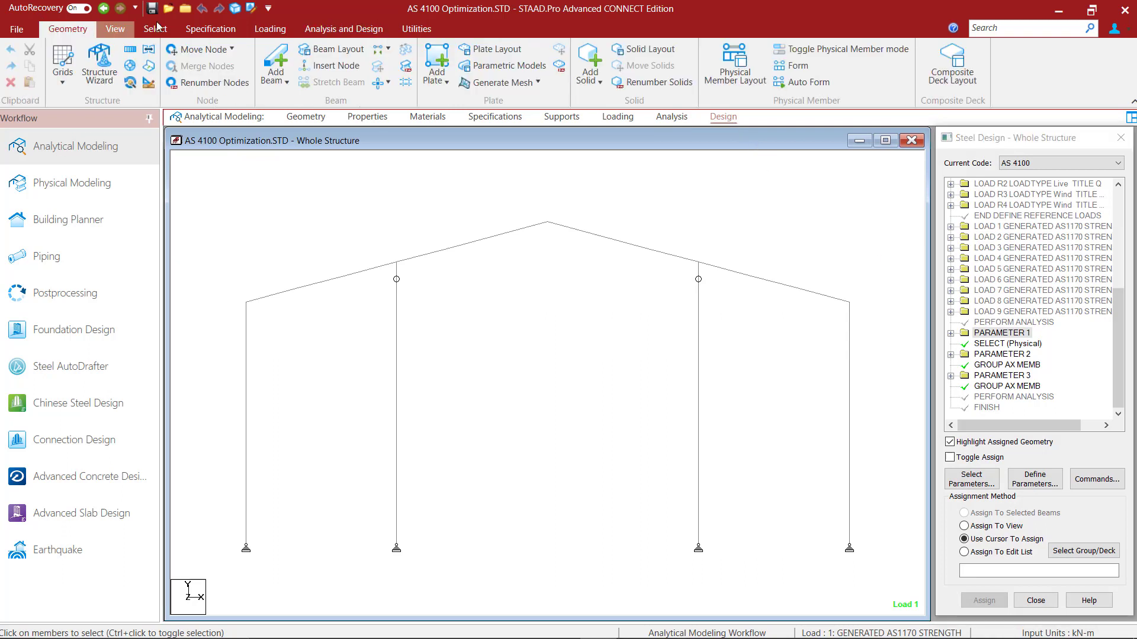
pyautogui.click(156, 29)
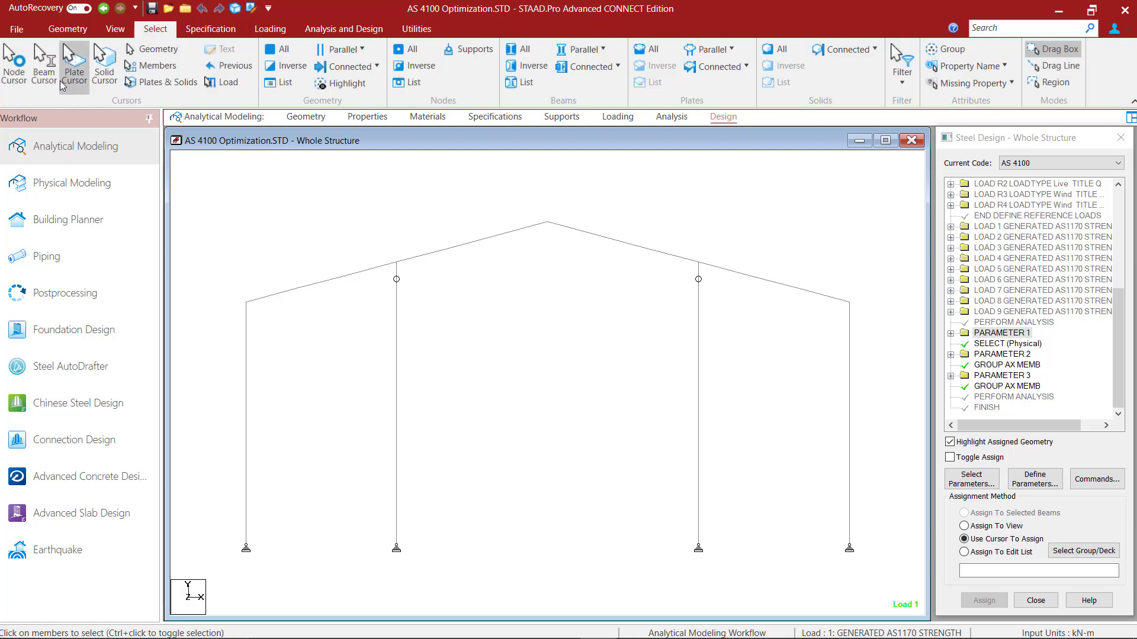
pyautogui.click(171, 67)
pyautogui.click(1034, 479)
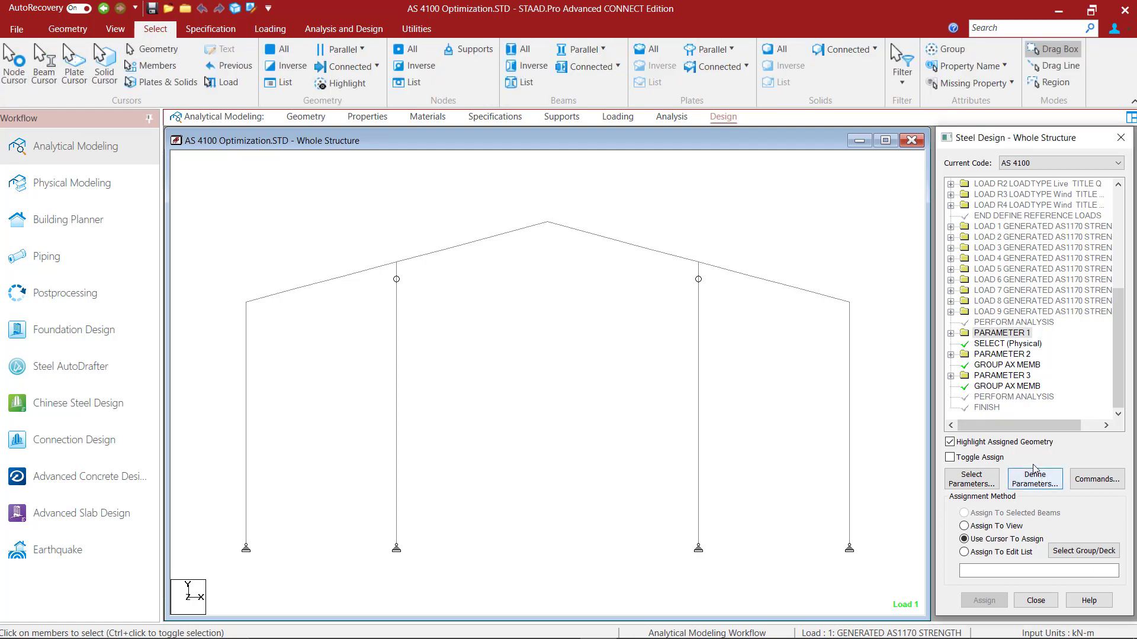
pyautogui.click(466, 448)
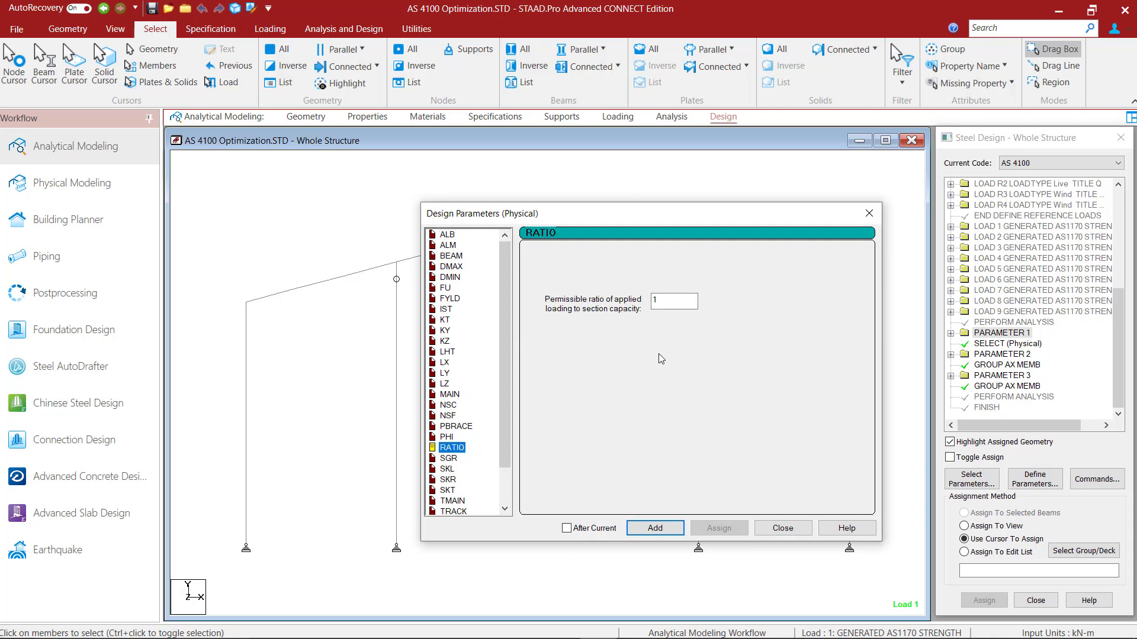
pyautogui.click(657, 529)
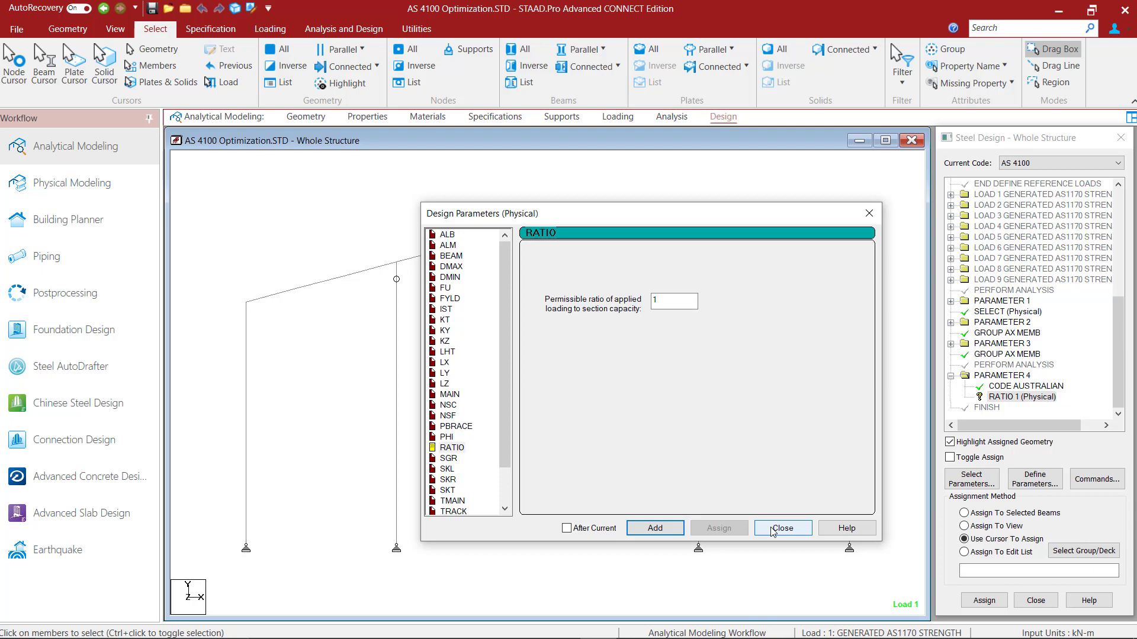
pyautogui.click(781, 528)
# Step: Assign the new RATIO 1 parameter to all displayed rafters, columns and end posts as physical members
pyautogui.moveTo(209, 175); pyautogui.dragTo(904, 603)
pyautogui.click(984, 600)
pyautogui.click(1013, 418)
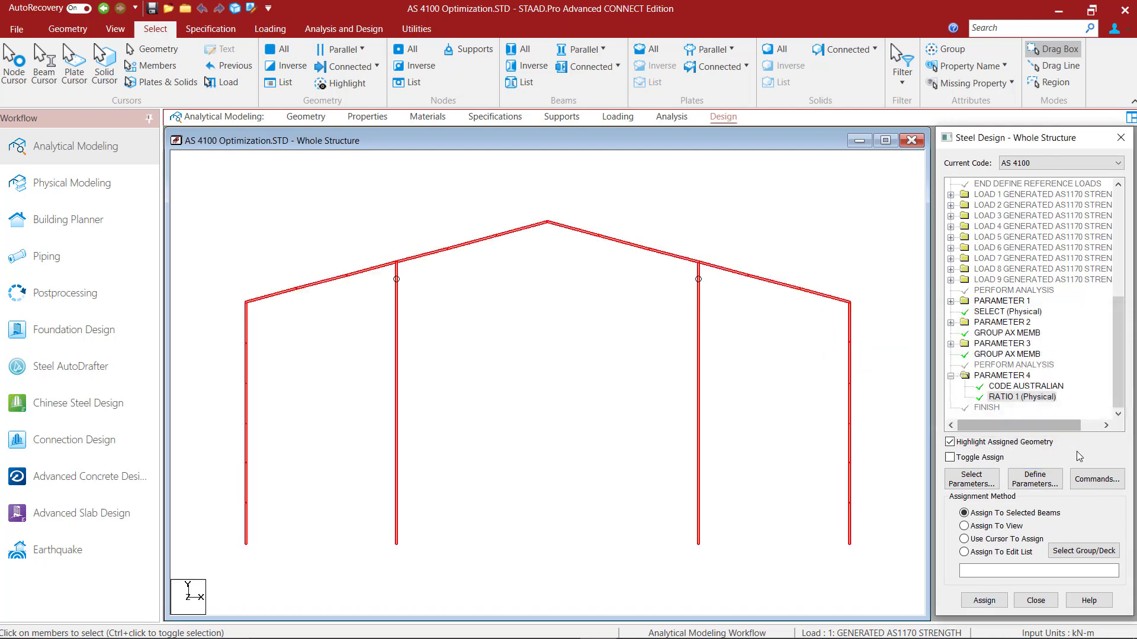
# Step: Add a CHECK CODE design command after the new RATIO parameter
pyautogui.click(1096, 479)
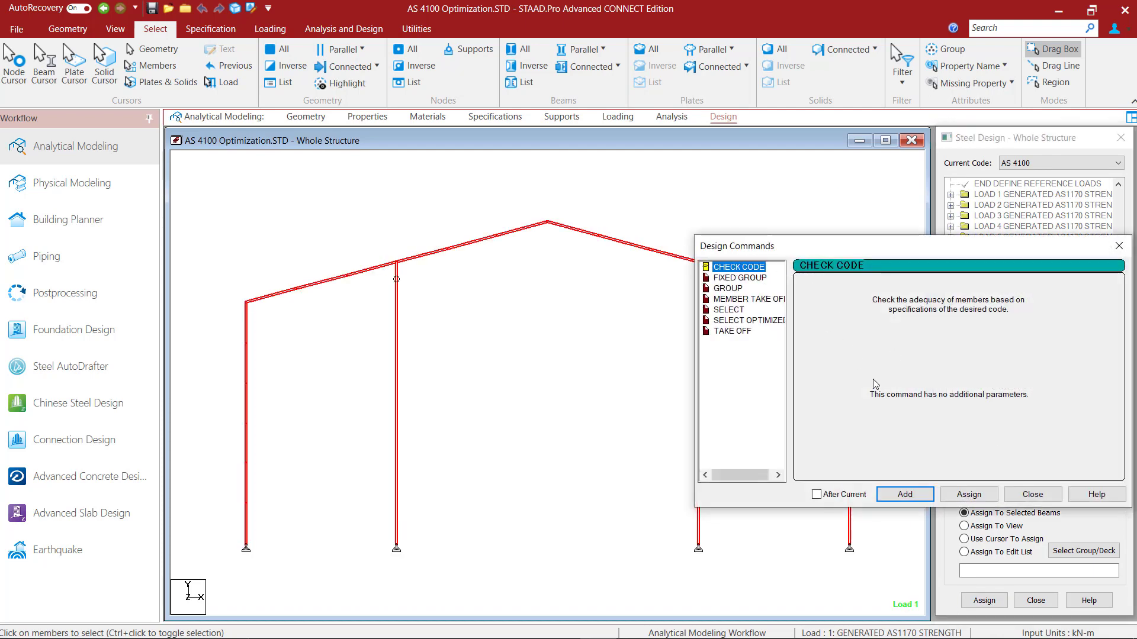
pyautogui.click(904, 494)
pyautogui.click(1030, 495)
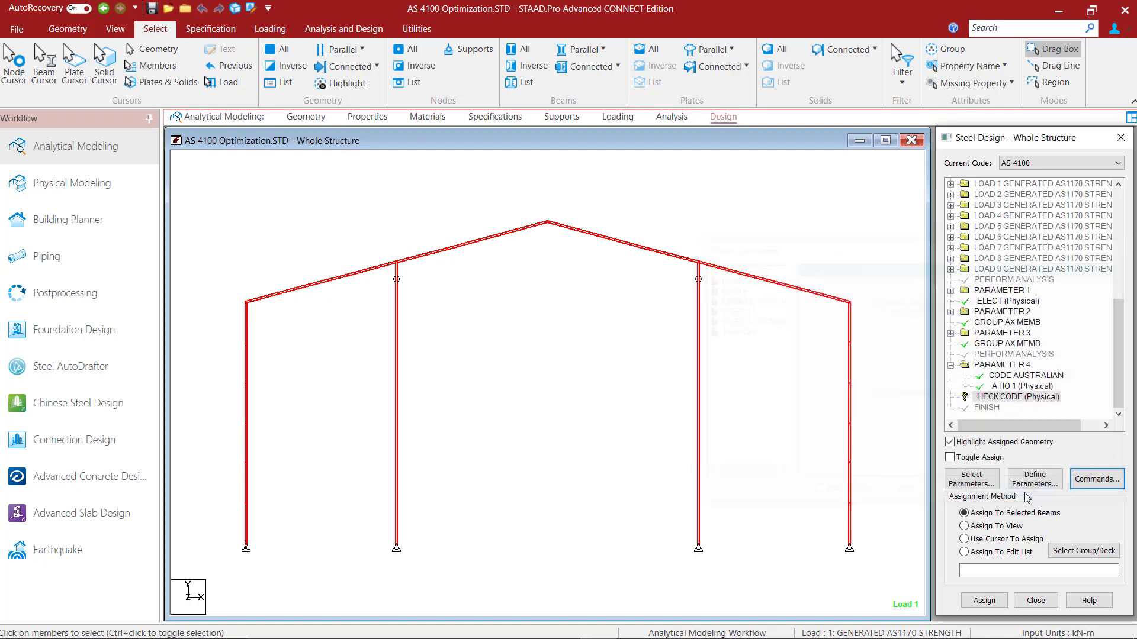
# Step: Select the rafters, columns, purlins, girts and end posts groups and show only those members in the isometric view
pyautogui.click(947, 49)
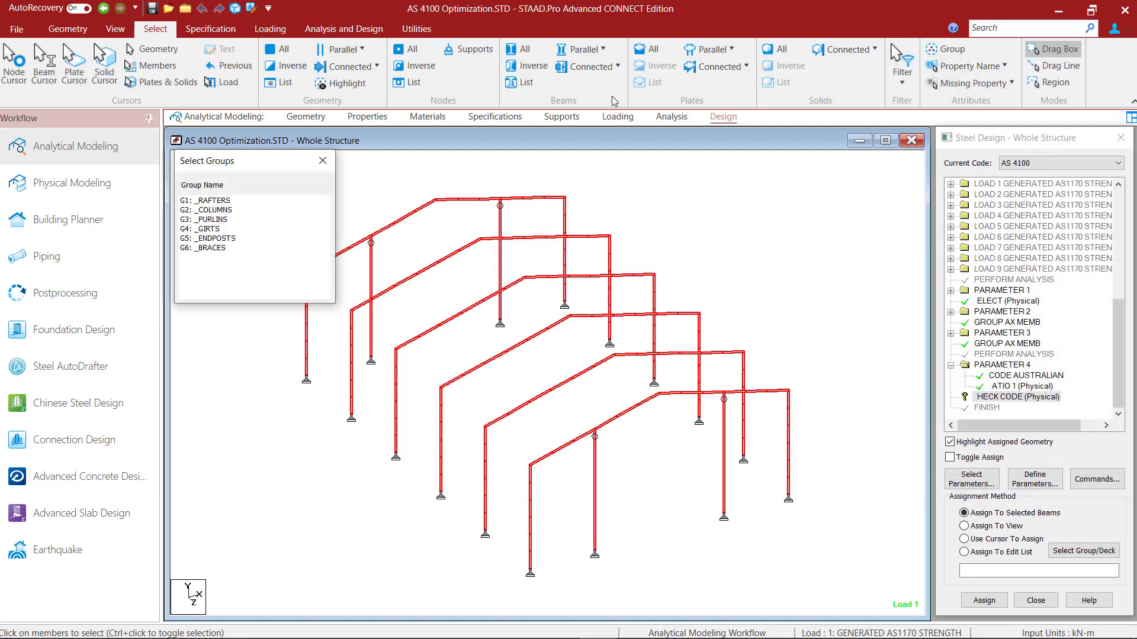
pyautogui.click(115, 28)
pyautogui.click(186, 65)
pyautogui.moveTo(208, 201); pyautogui.dragTo(212, 229)
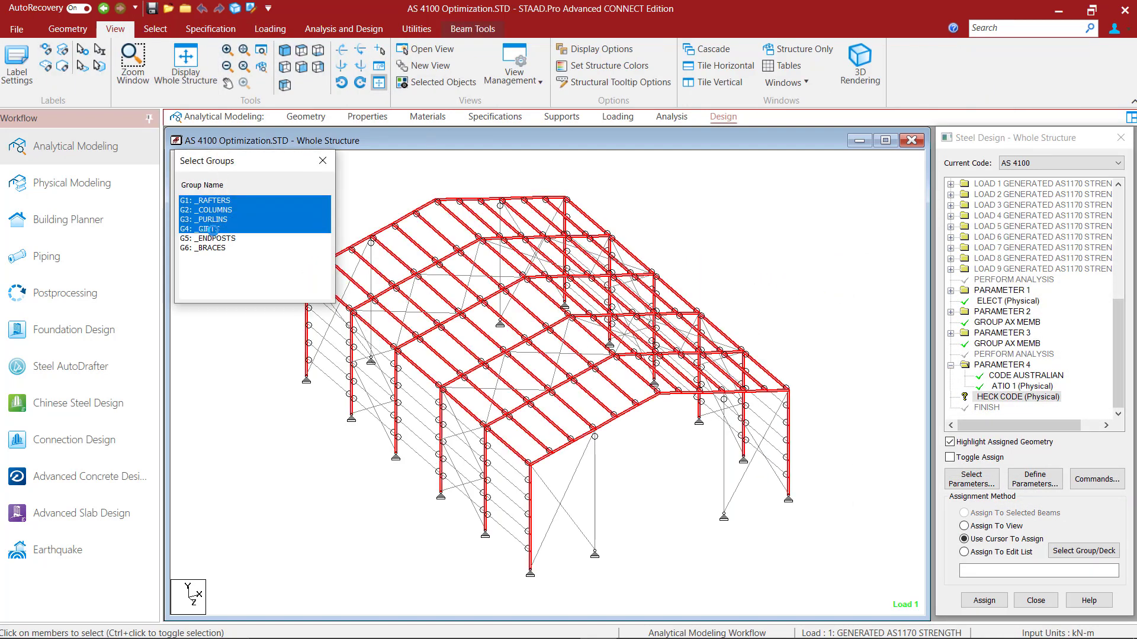
pyautogui.moveTo(248, 160); pyautogui.dragTo(167, 145)
pyautogui.click(436, 82)
pyautogui.click(241, 145)
# Step: Select all displayed physical members and assign the CHECK CODE command to them
pyautogui.click(155, 28)
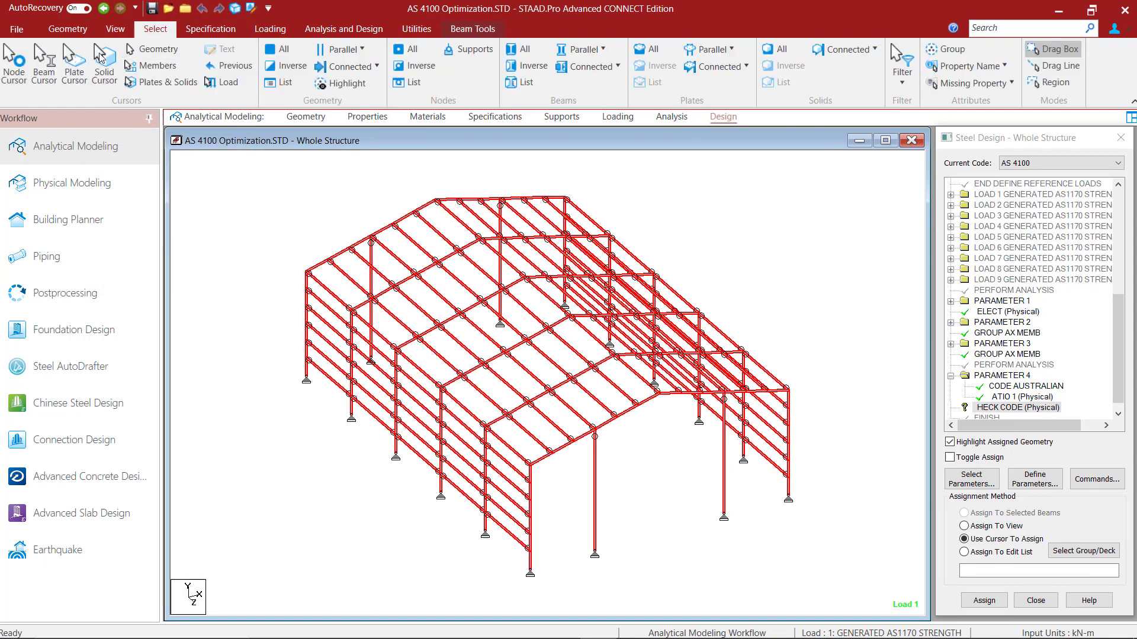
pyautogui.click(153, 66)
pyautogui.click(270, 172)
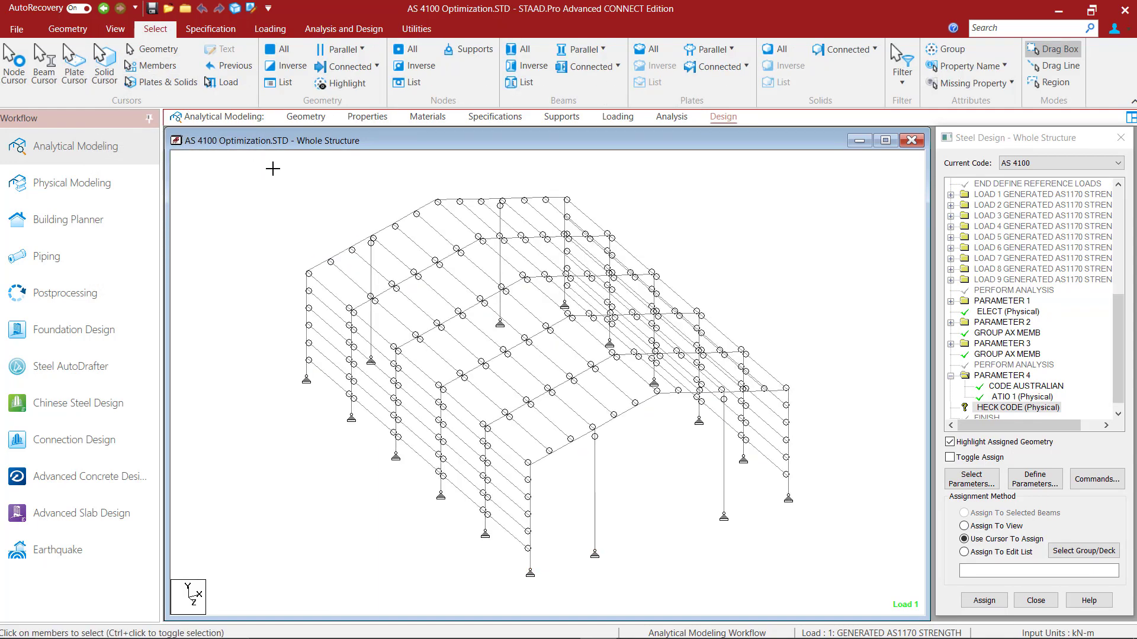
pyautogui.moveTo(272, 168); pyautogui.dragTo(829, 595)
pyautogui.click(984, 601)
pyautogui.click(937, 414)
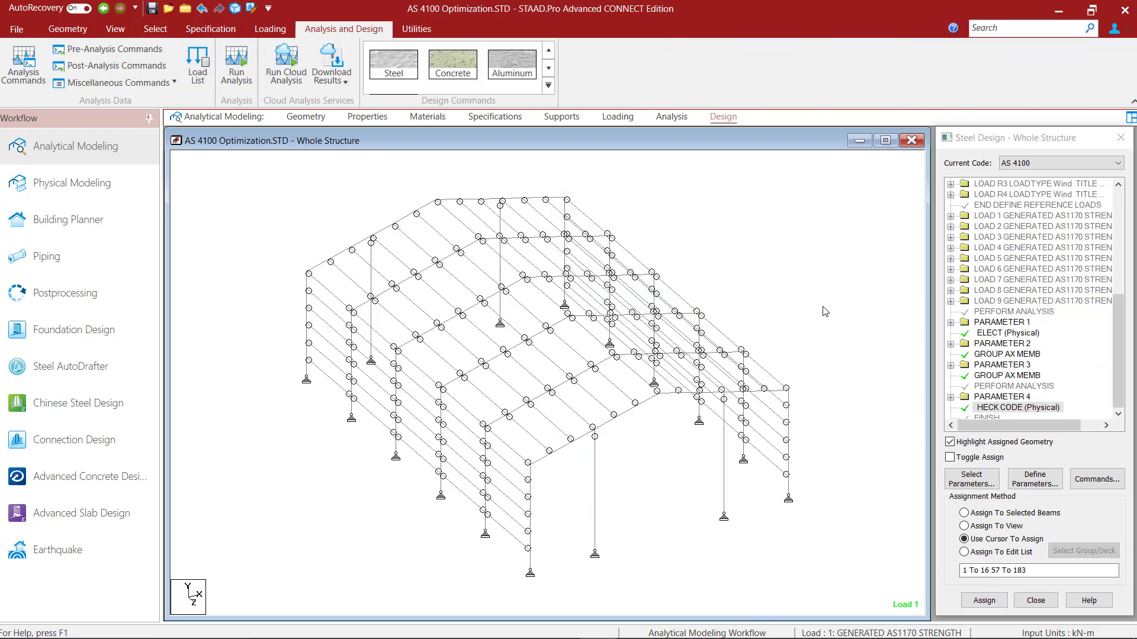
# Step: Review which members use the UC150X30.0 and UB200X22.3 sections by highlighting them in the model
pyautogui.click(363, 118)
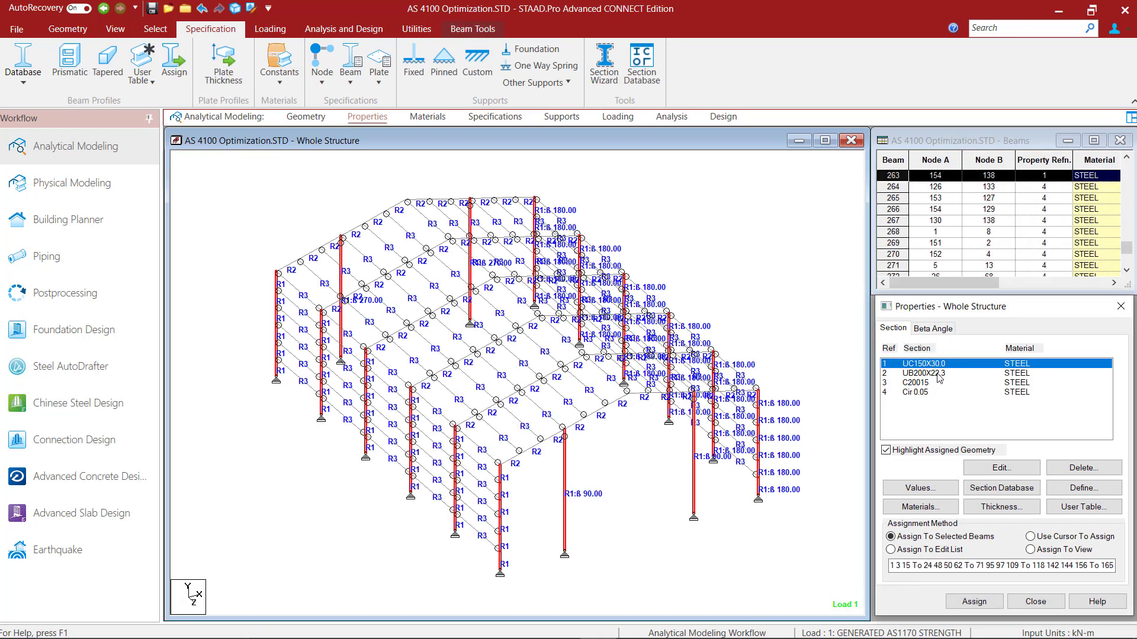
pyautogui.click(938, 374)
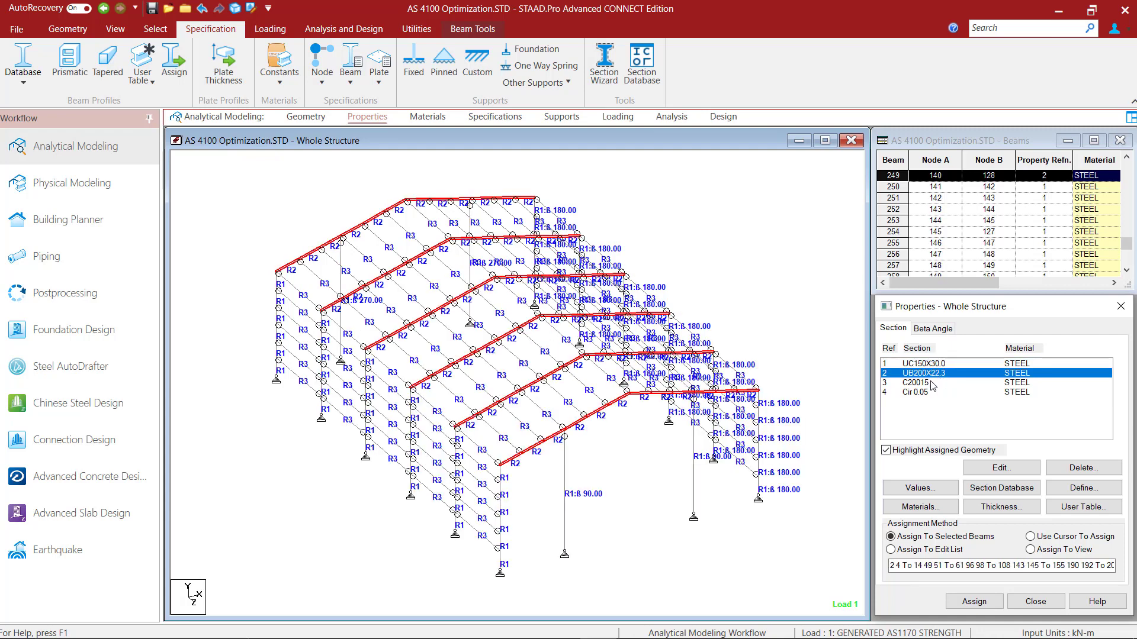
pyautogui.click(789, 261)
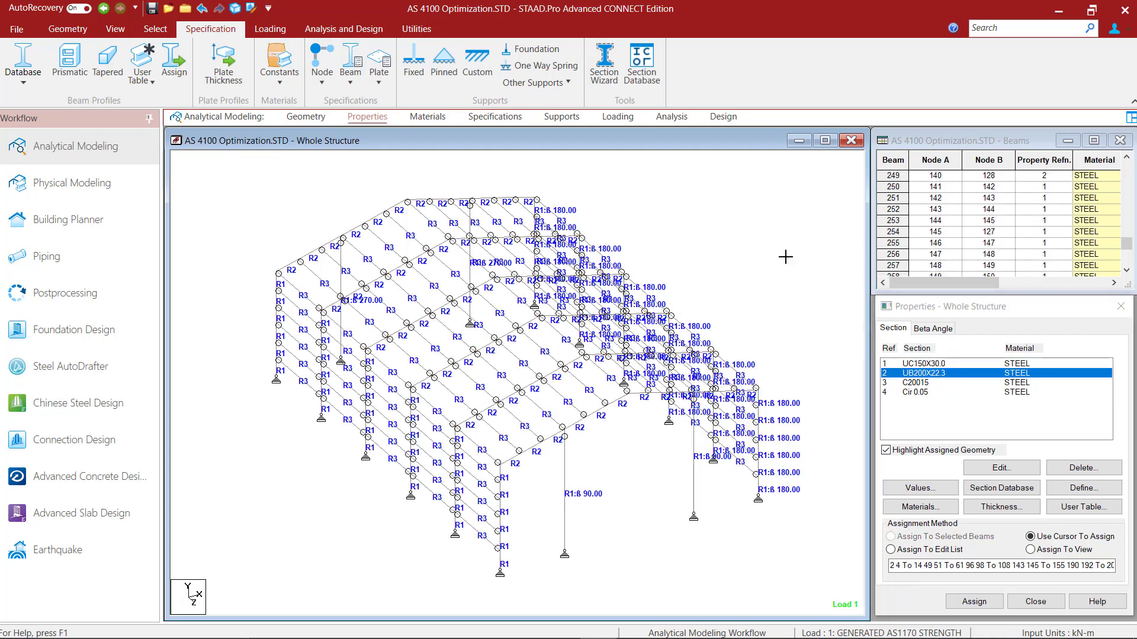
# Step: Run the analysis and go to post-processing mode once it completes
pyautogui.click(672, 116)
pyautogui.click(238, 88)
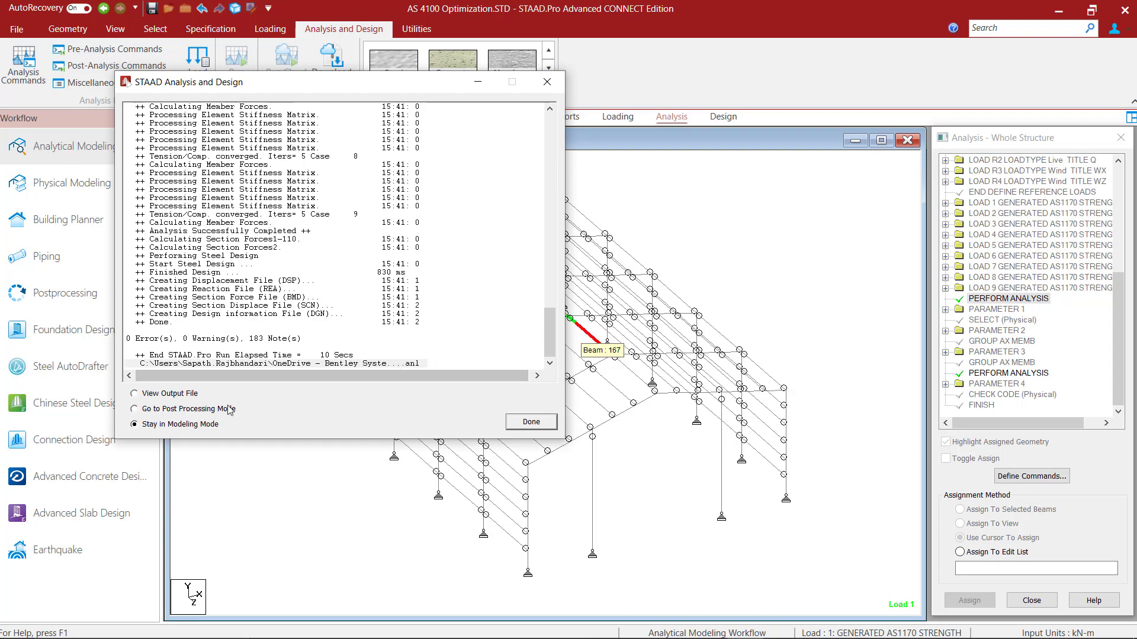
pyautogui.click(217, 410)
pyautogui.click(532, 422)
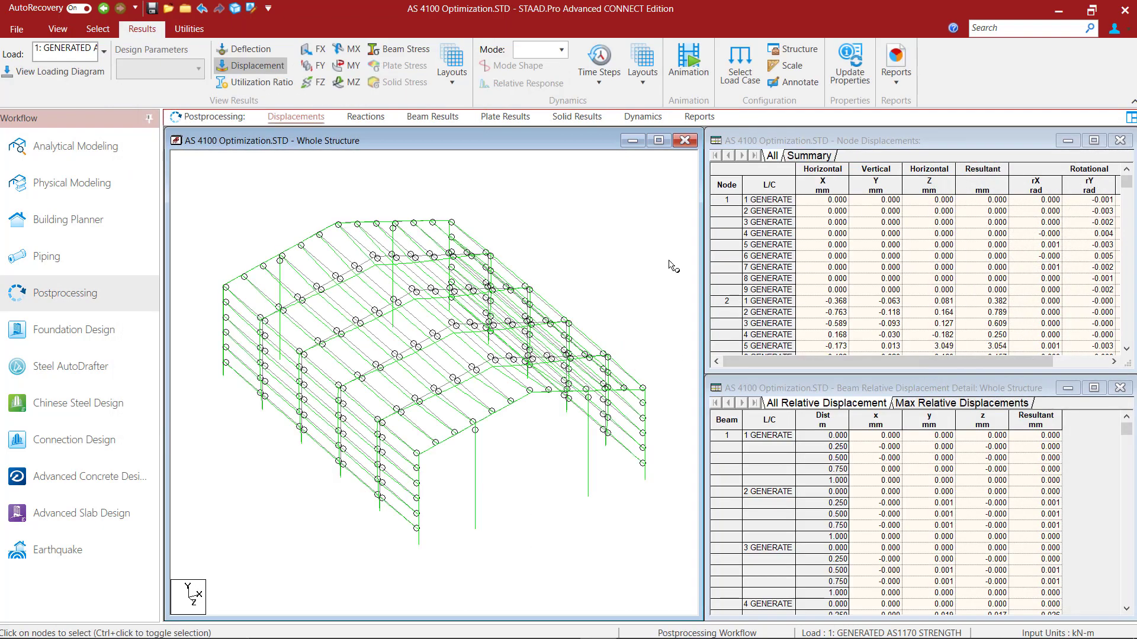
# Step: Open the beam utilization results layout and compare the analysis and design properties and ratios, starting with beams 1 to 6
pyautogui.click(450, 71)
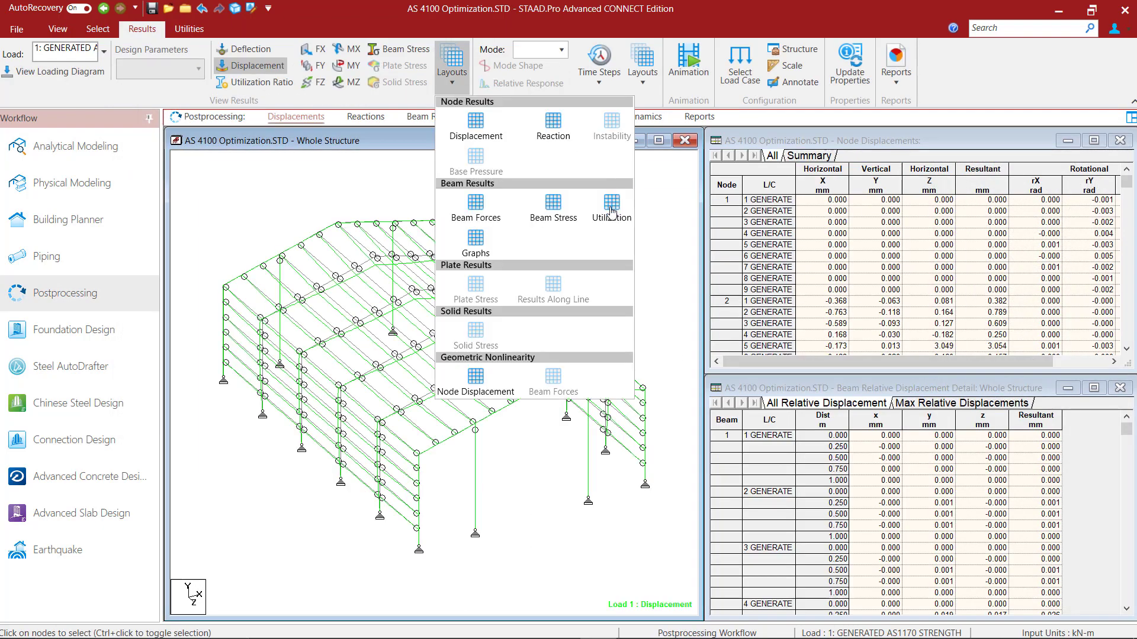
pyautogui.click(612, 206)
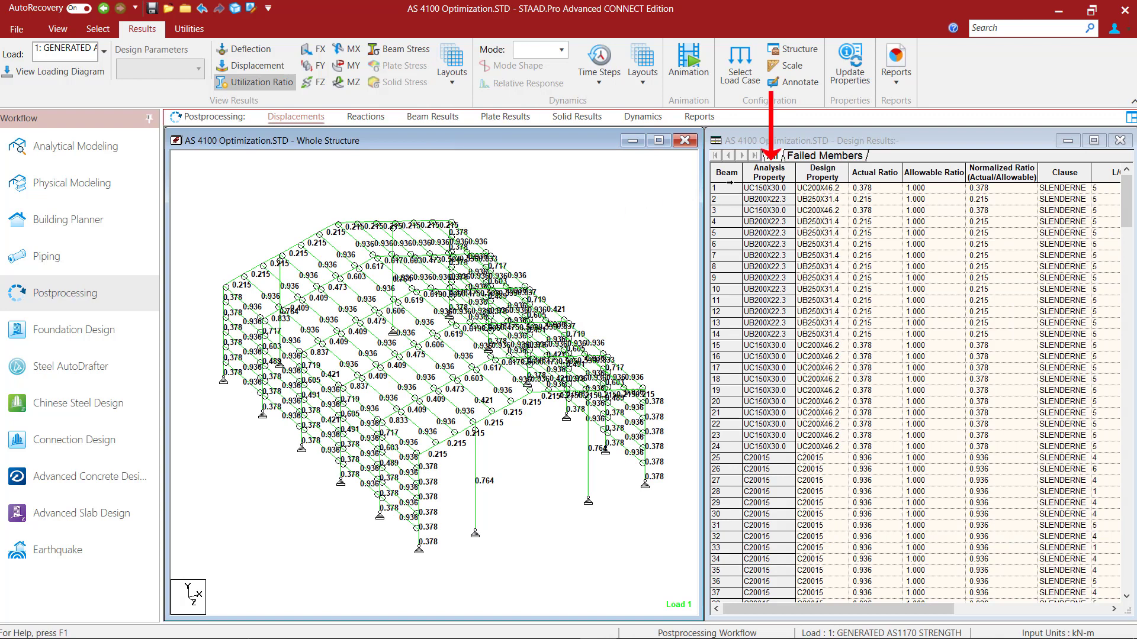
pyautogui.click(715, 188)
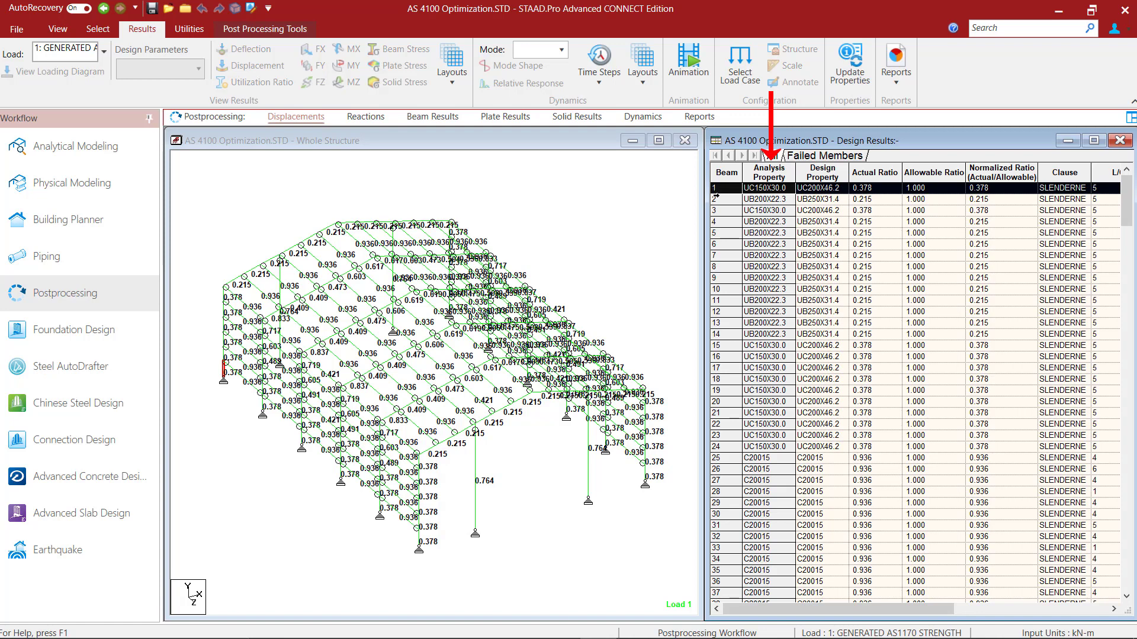
pyautogui.click(716, 199)
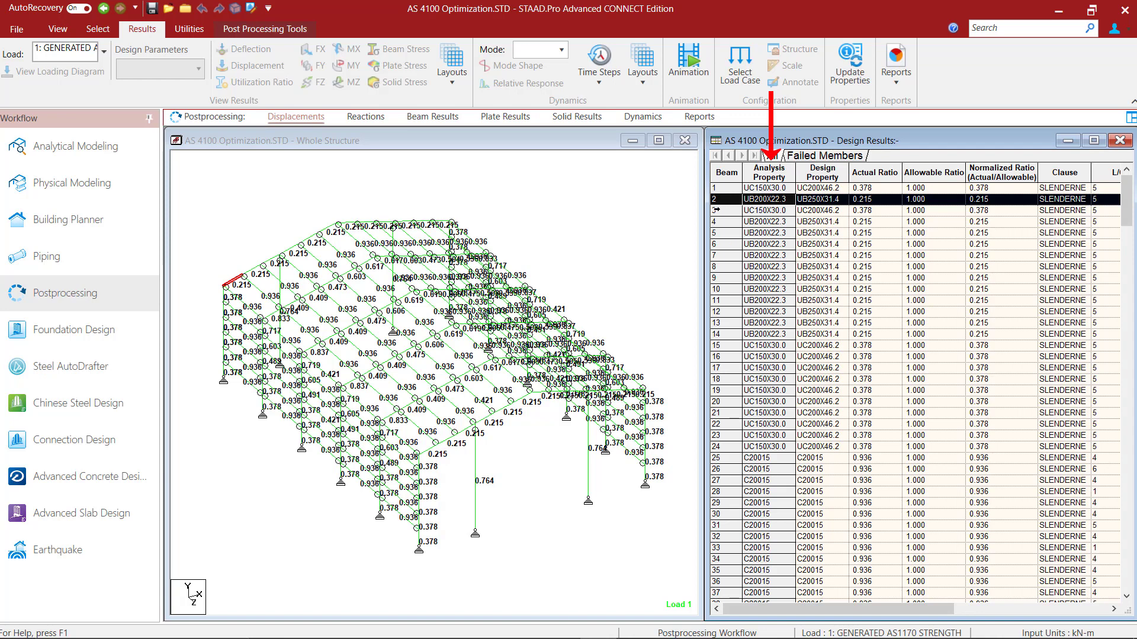
pyautogui.click(716, 210)
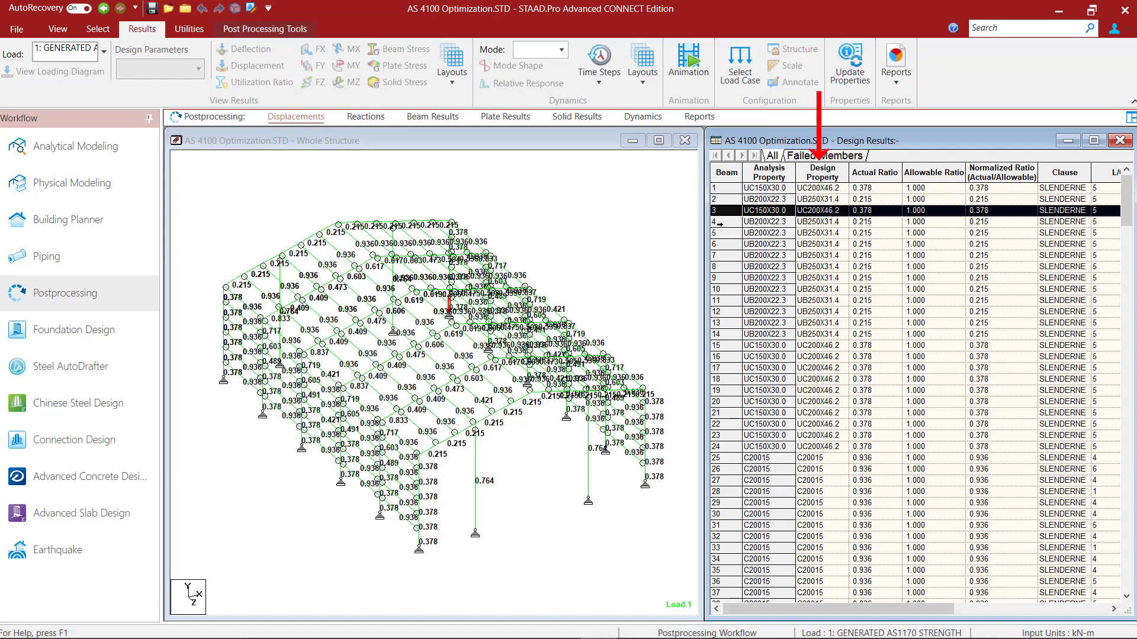
pyautogui.click(719, 223)
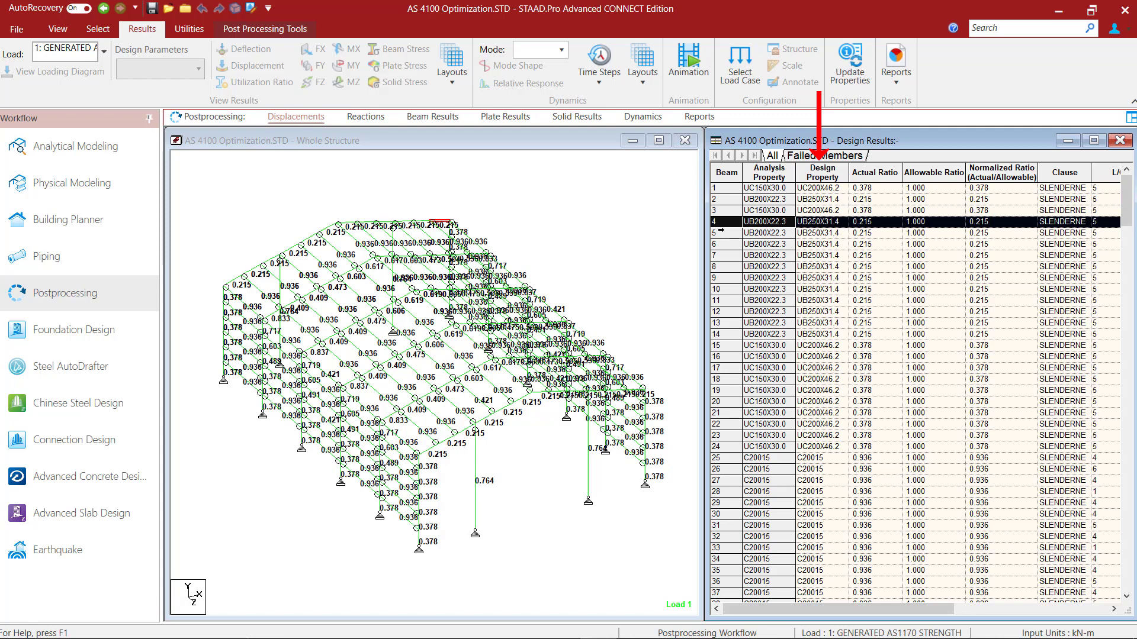
pyautogui.click(720, 232)
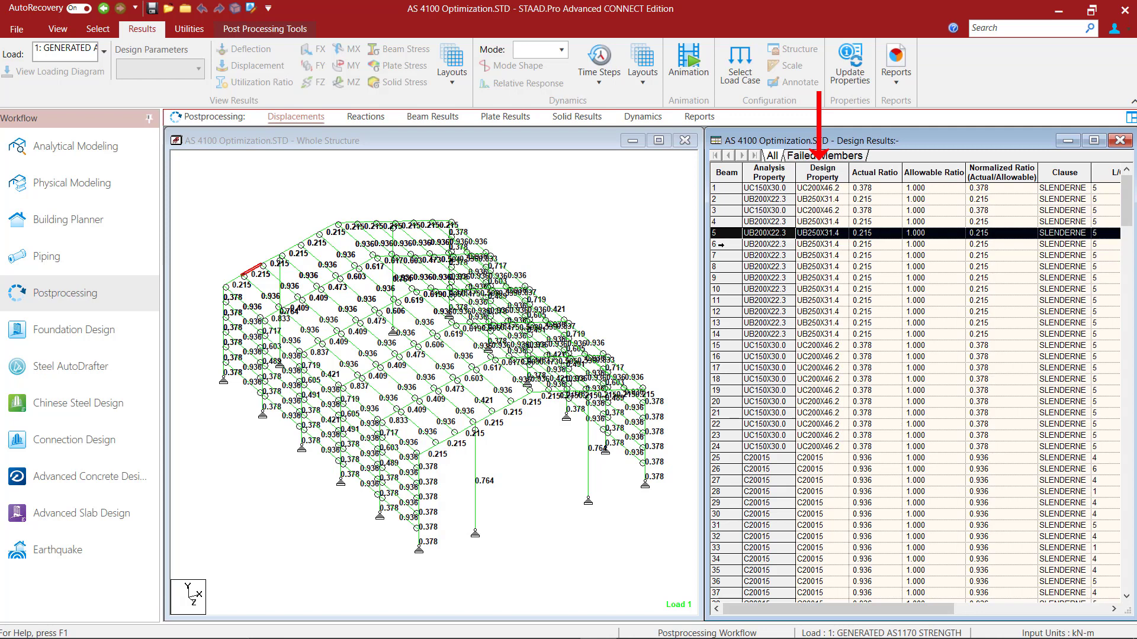
pyautogui.click(720, 244)
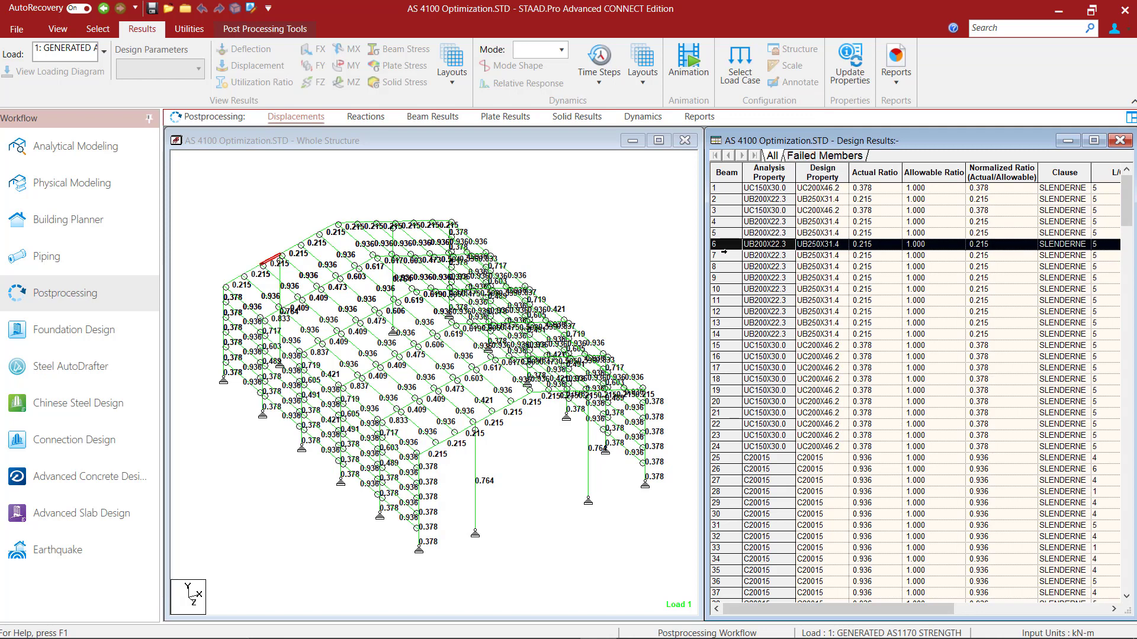
pyautogui.click(664, 258)
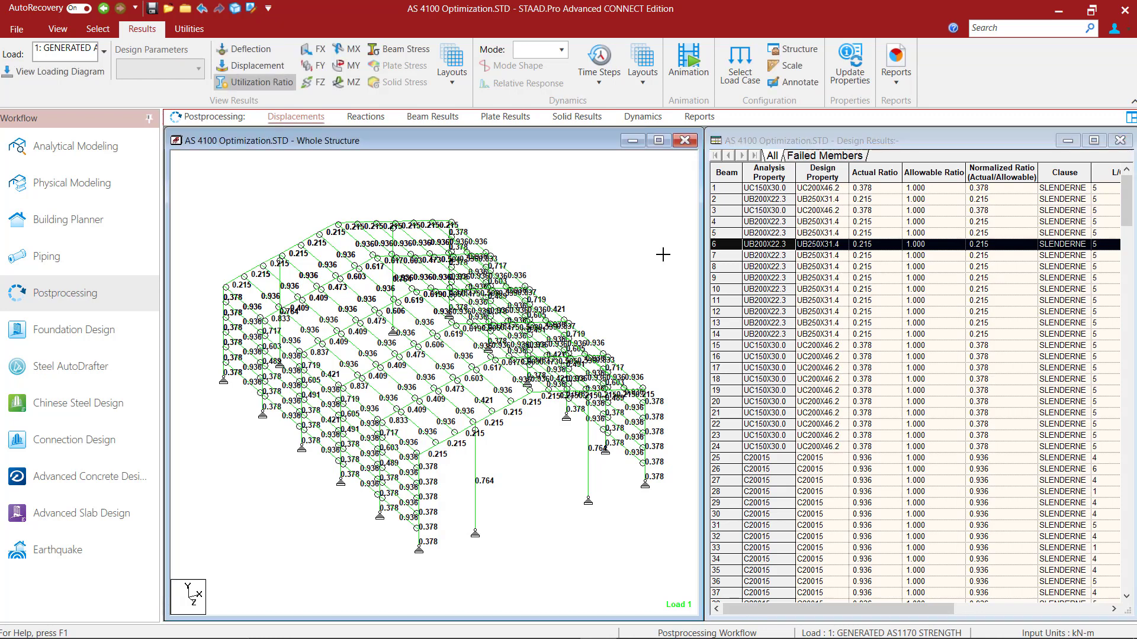
pyautogui.scroll(-8, 860, 562)
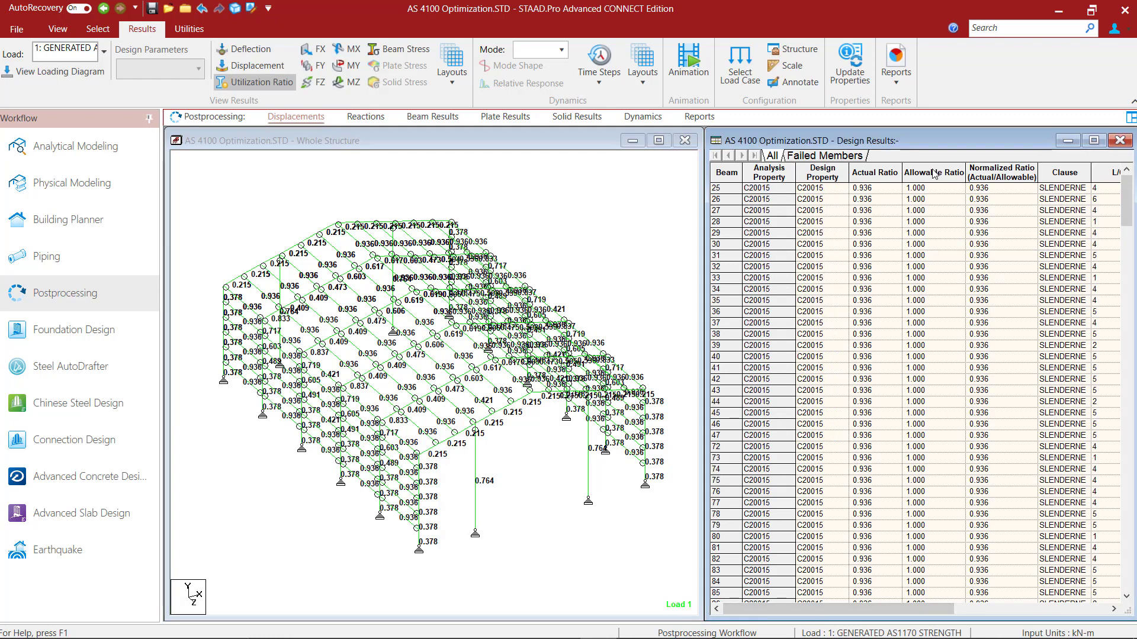
# Step: Return to analytical modeling and inspect the UC200X46.2 and UB250X31.4 entries in the section properties and their member assignments
pyautogui.click(70, 144)
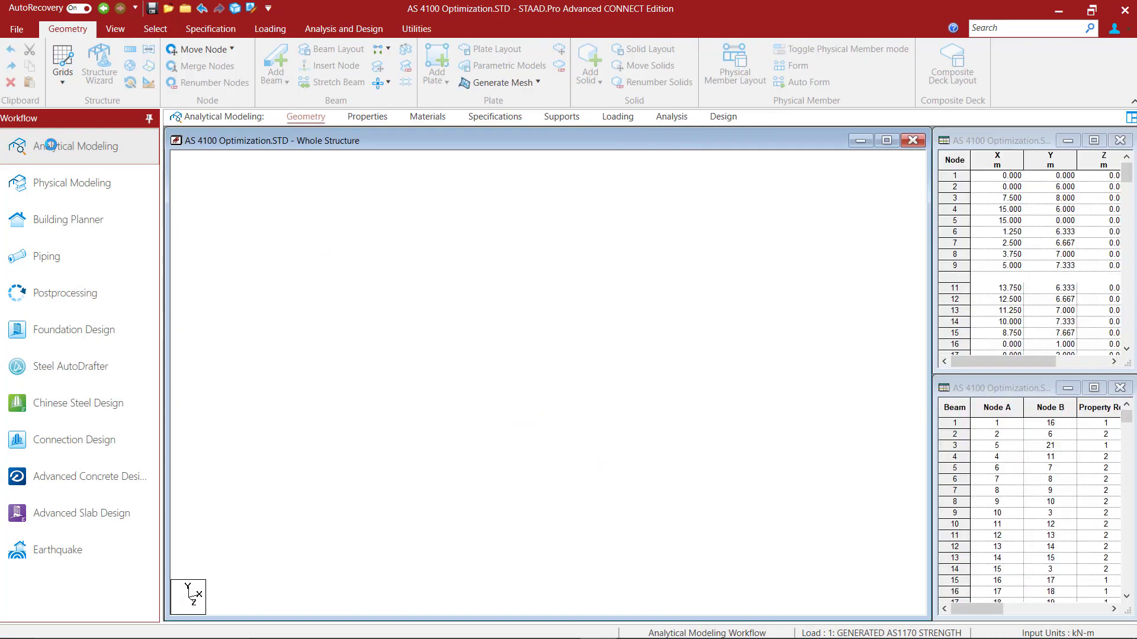
pyautogui.click(367, 117)
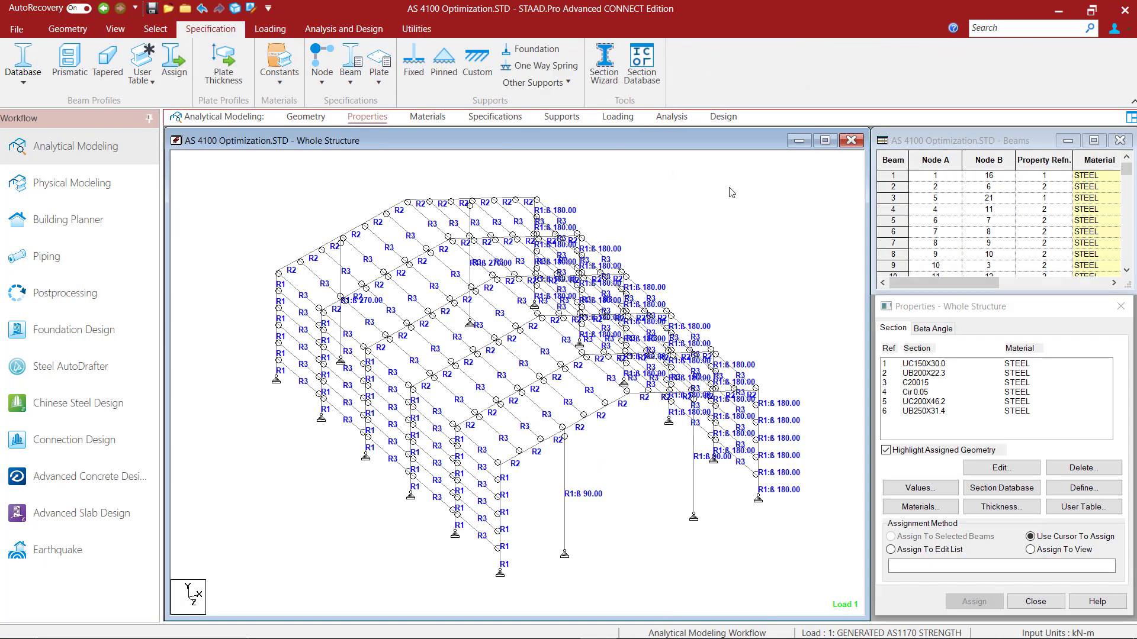
pyautogui.click(927, 403)
pyautogui.click(938, 411)
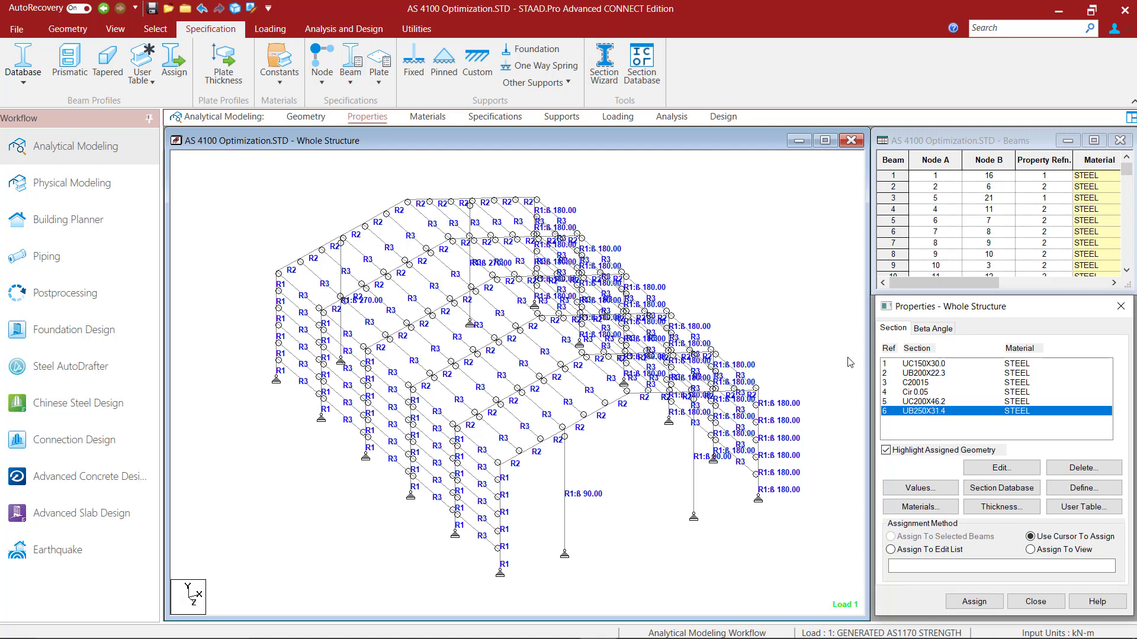
# Step: Update the member properties with the sections selected by the design from post-processing, and return to the analytical model
pyautogui.click(123, 296)
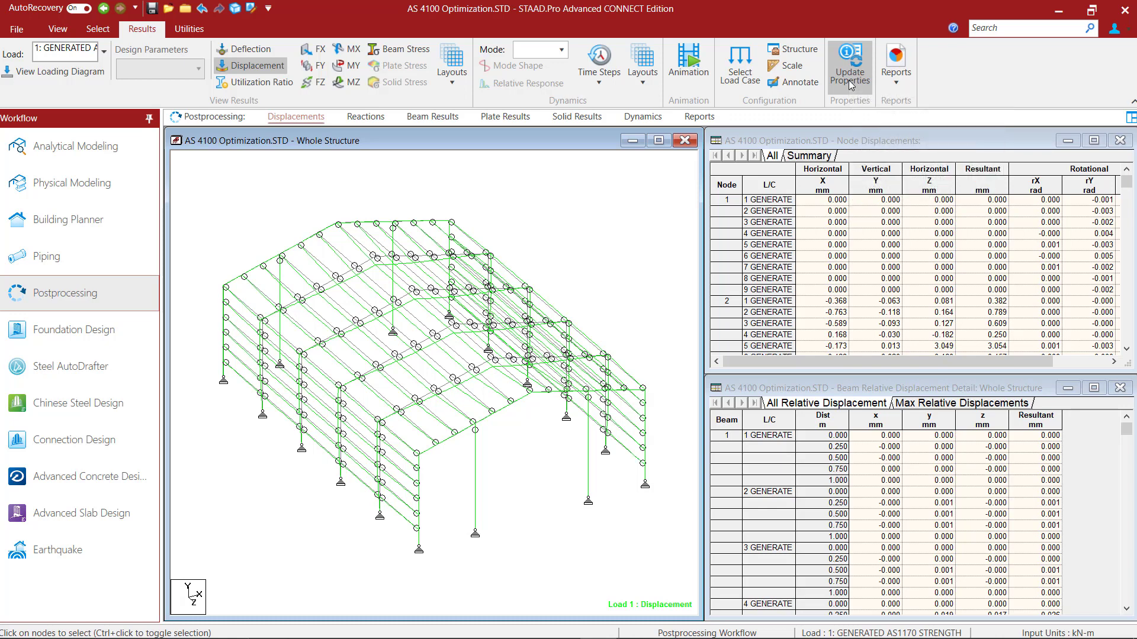
pyautogui.click(850, 84)
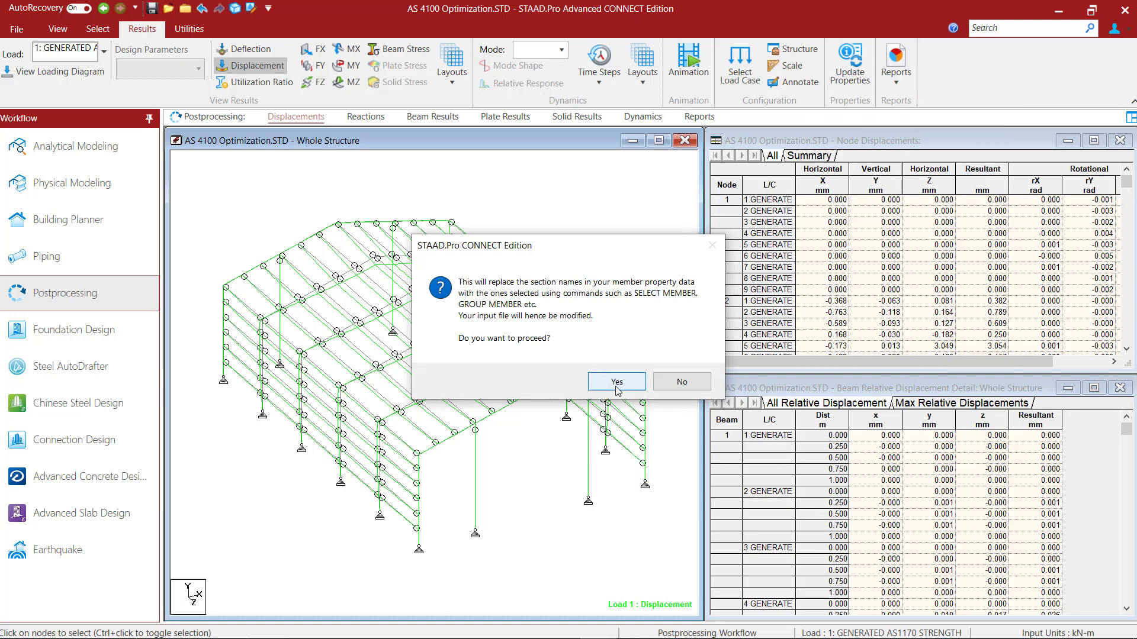
pyautogui.click(616, 384)
pyautogui.click(622, 359)
pyautogui.click(108, 148)
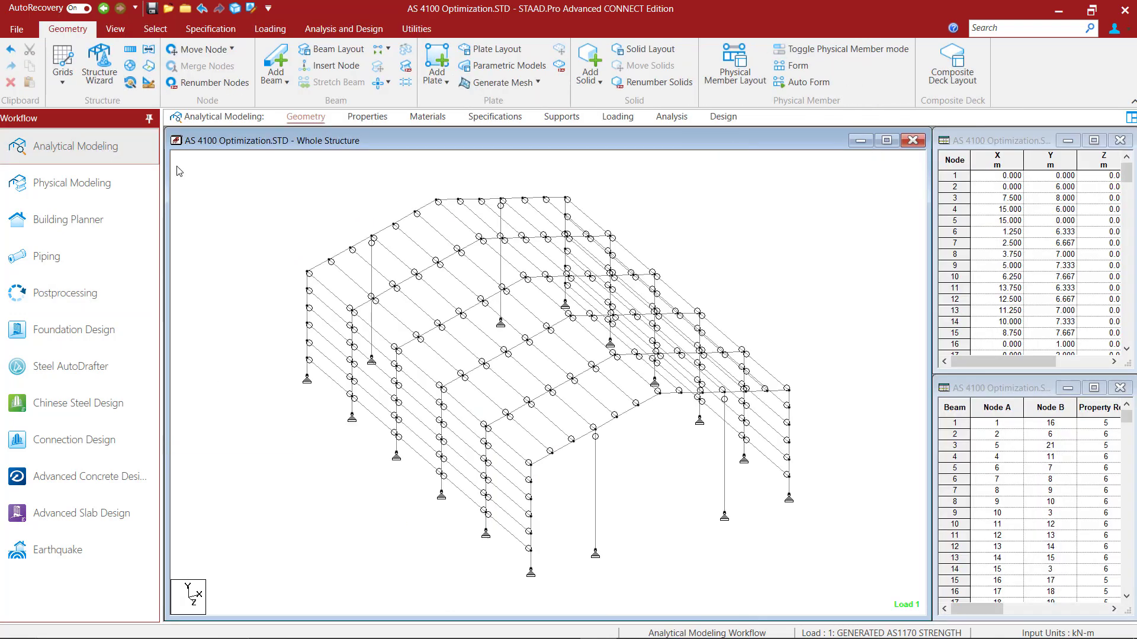
# Step: Inspect which members use the UC200X46.2 and UB250X31.4 sections in the updated properties, and return to the geometry page
pyautogui.click(367, 117)
pyautogui.click(922, 402)
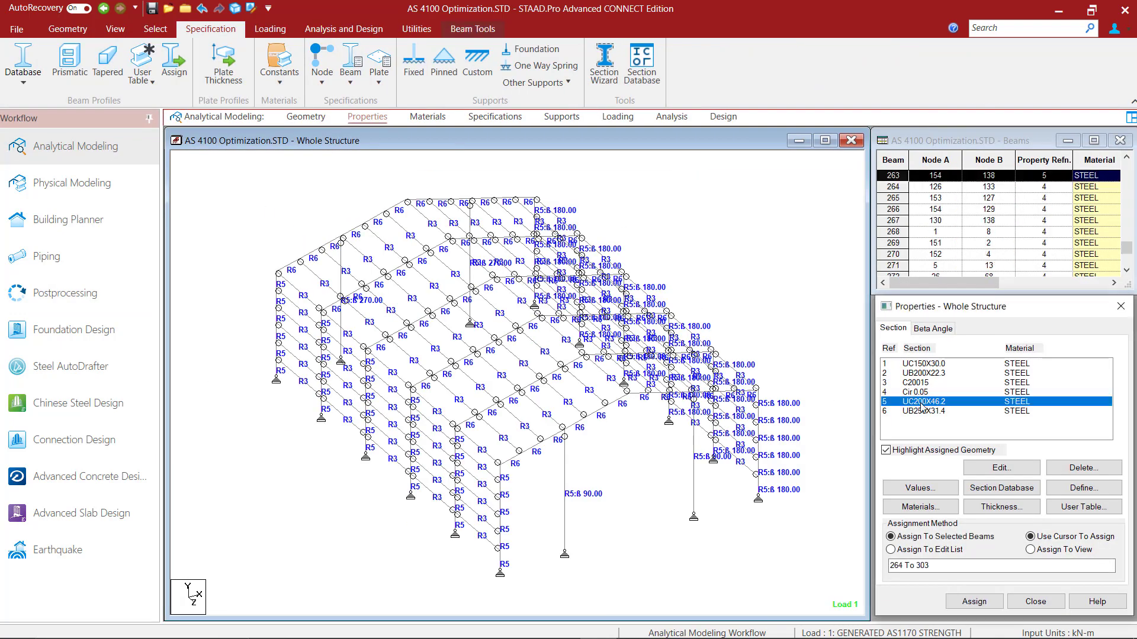
pyautogui.click(922, 411)
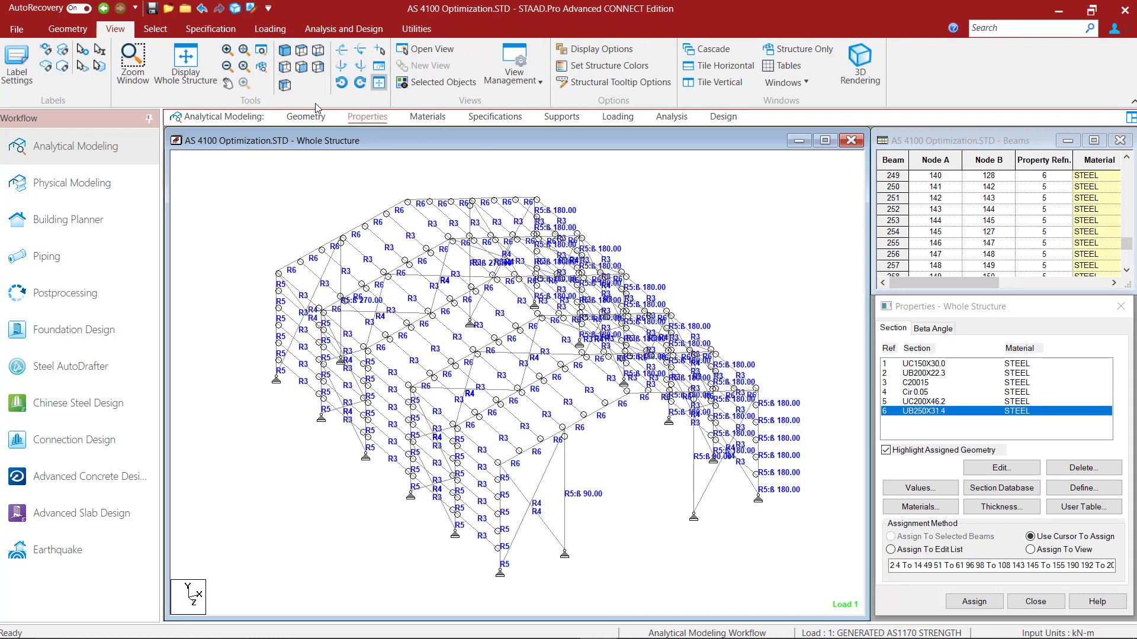
pyautogui.click(305, 117)
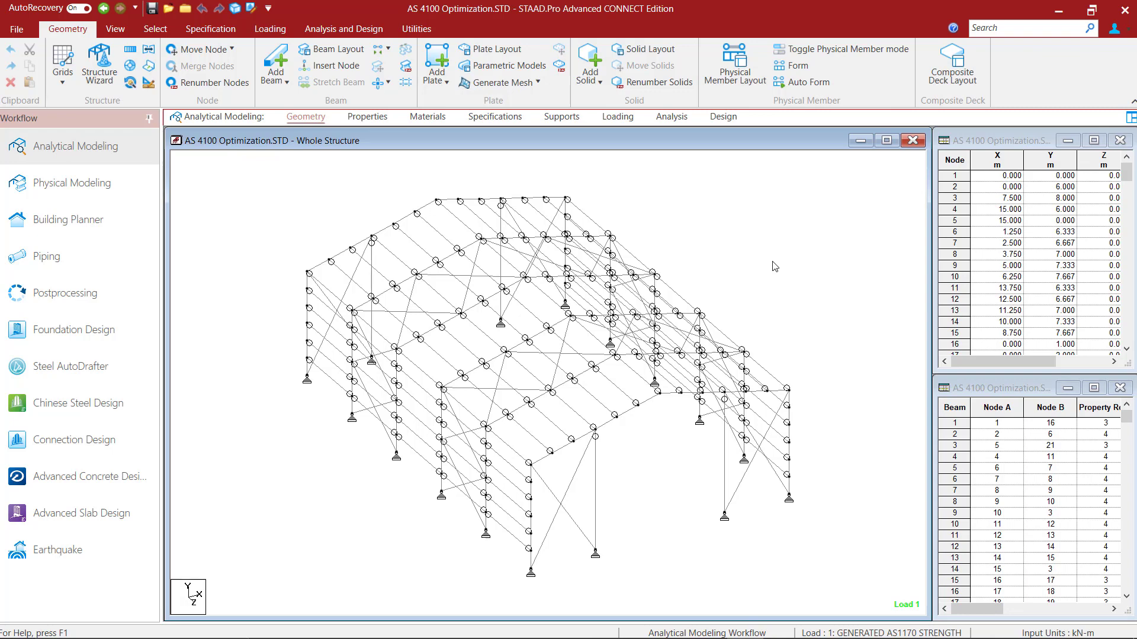
# Step: In the command file, comment out the lines from RATIO 0.9 under PARAMETER 1 through RATIO 1 under PARAMETER 4, and save the changes
pyautogui.click(425, 30)
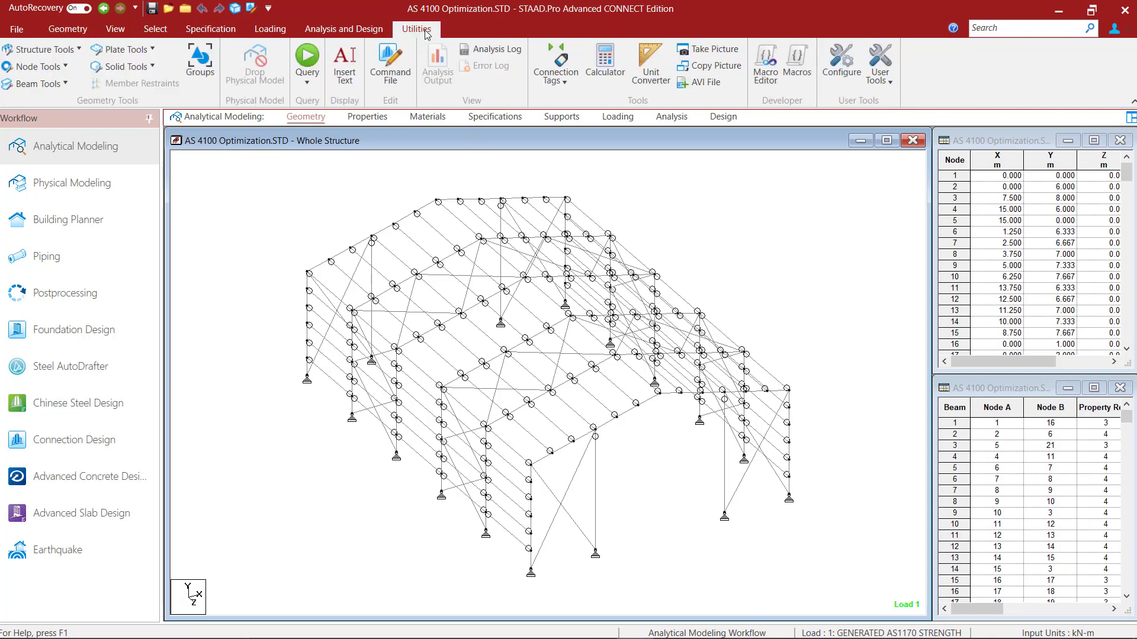
pyautogui.click(386, 77)
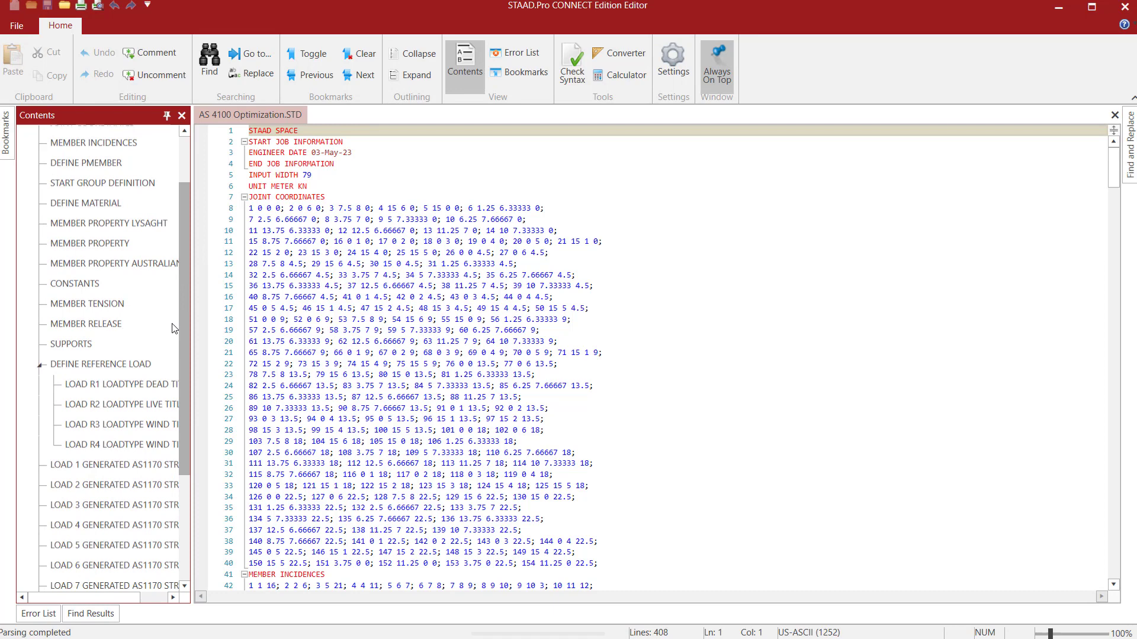
pyautogui.scroll(-3, 174, 329)
pyautogui.click(104, 479)
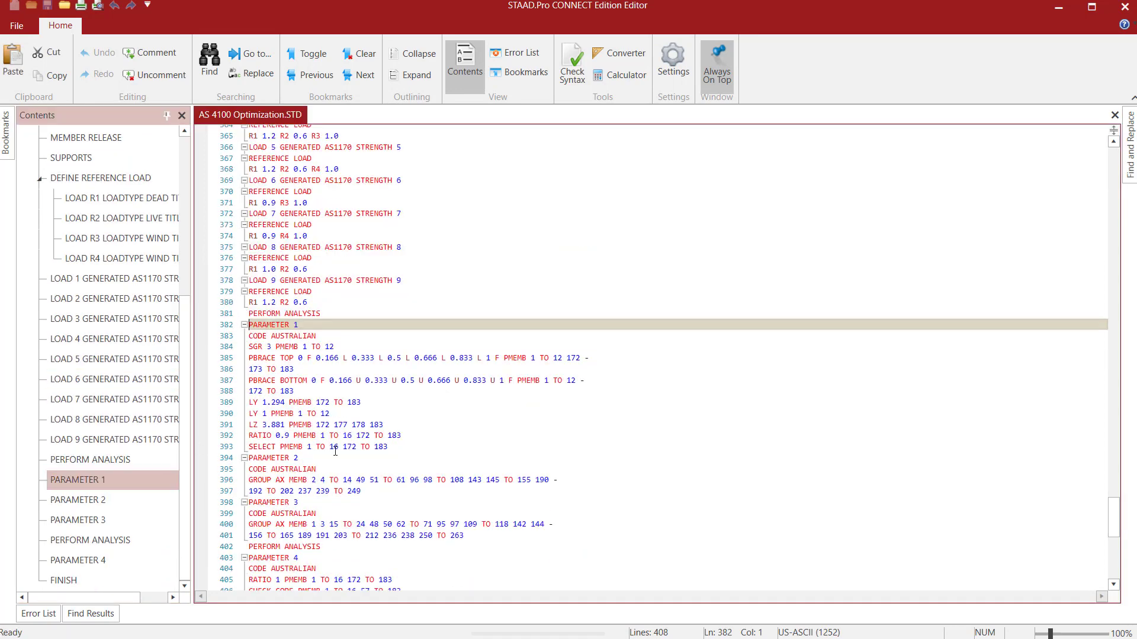
pyautogui.moveTo(249, 435); pyautogui.dragTo(391, 497)
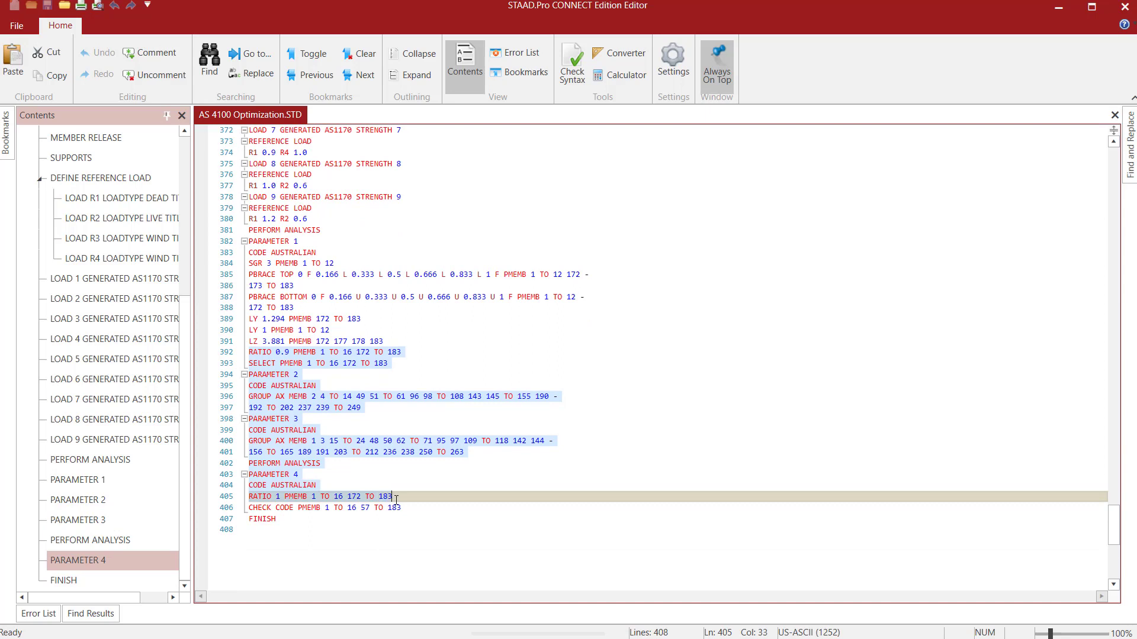
pyautogui.click(151, 59)
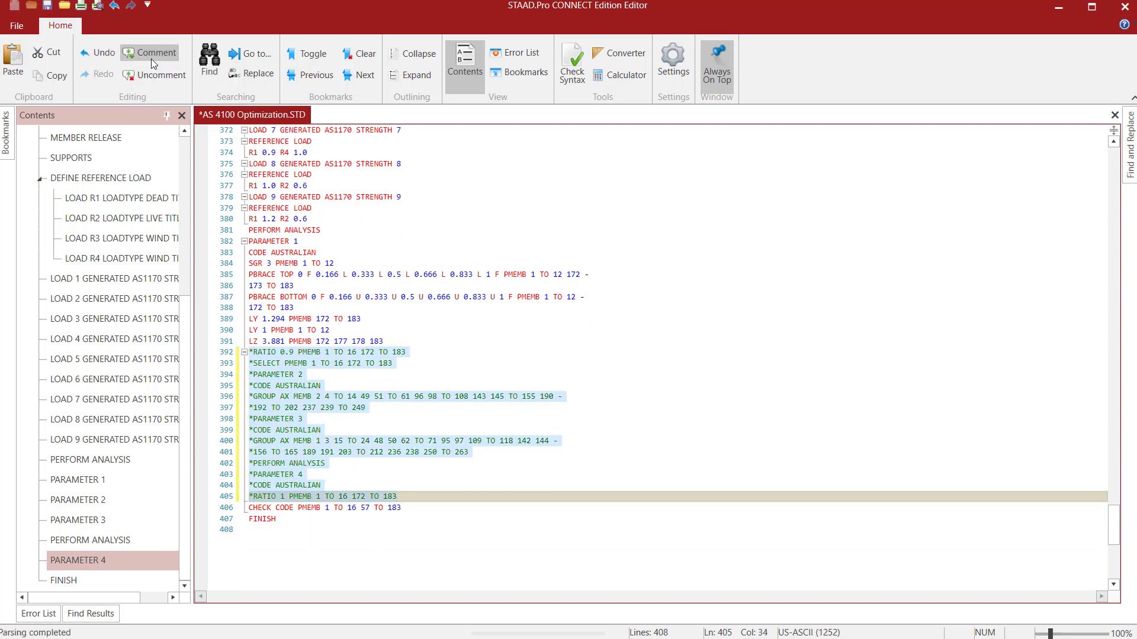
pyautogui.click(1124, 6)
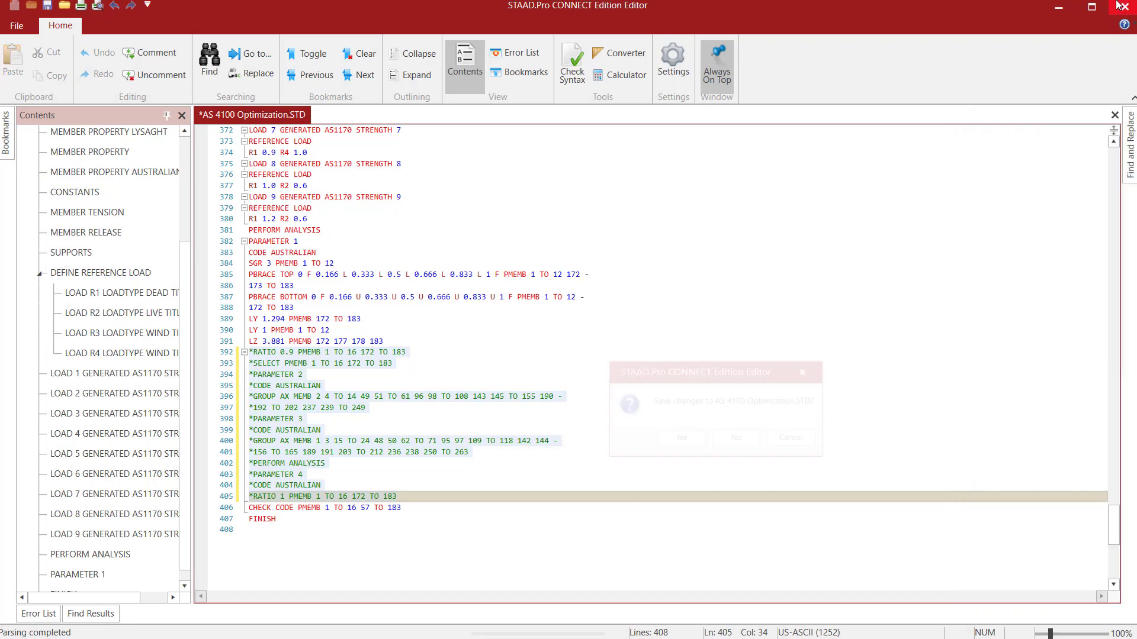
pyautogui.click(678, 440)
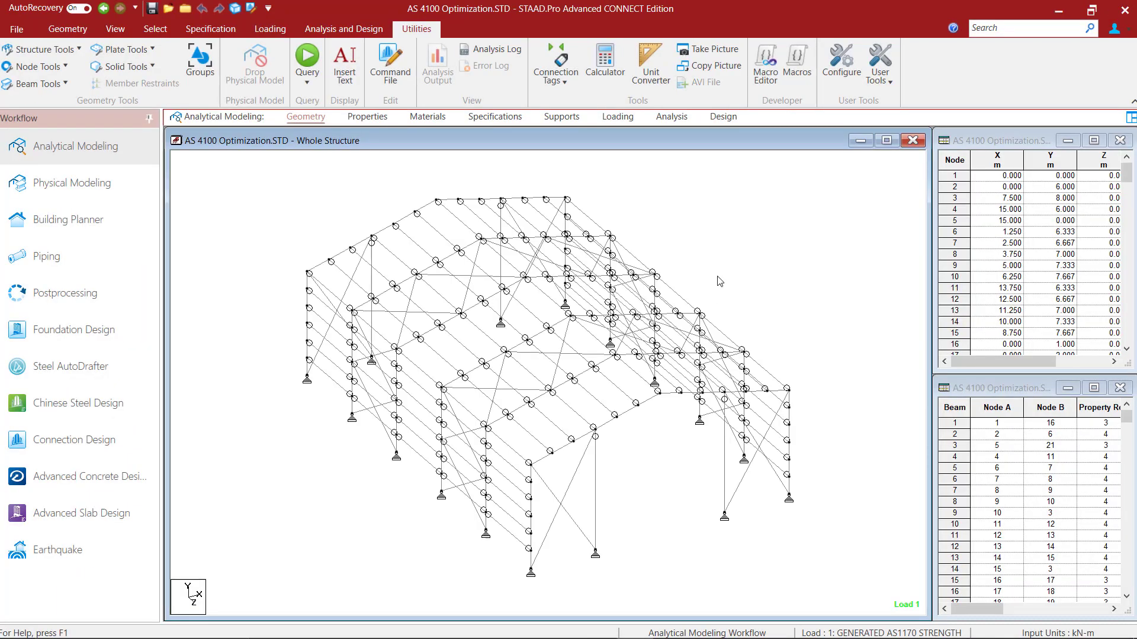
# Step: Review the AS 4100 steel design commands, expanding PARAMETER 1 and checking the member assignment of the CHECK CODE command
pyautogui.click(722, 118)
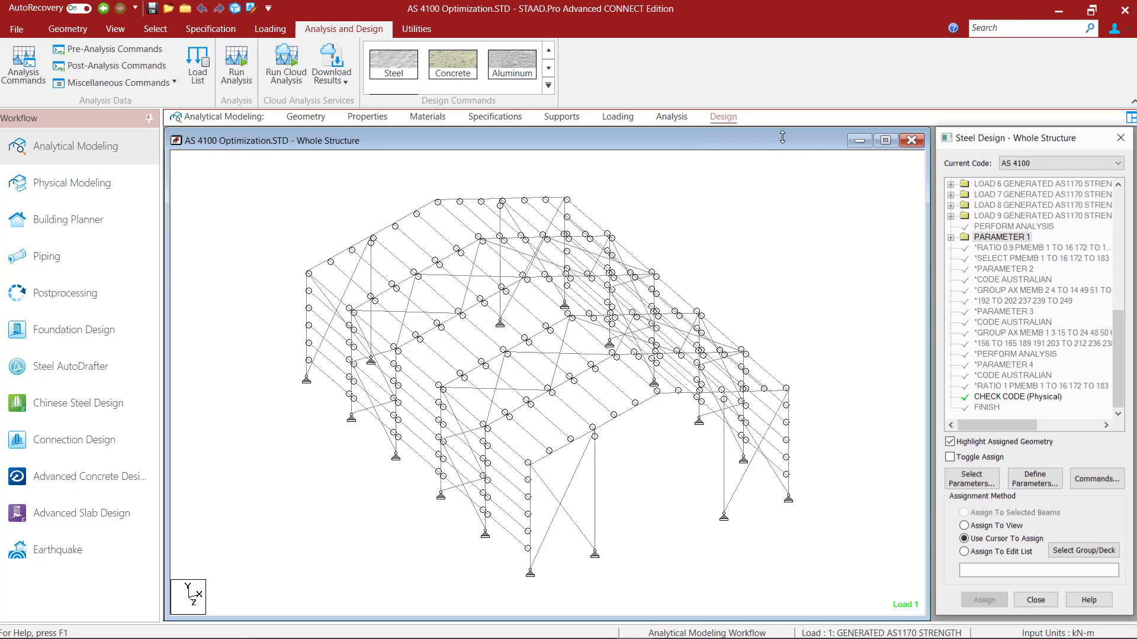
pyautogui.click(951, 237)
pyautogui.scroll(-3, 1041, 296)
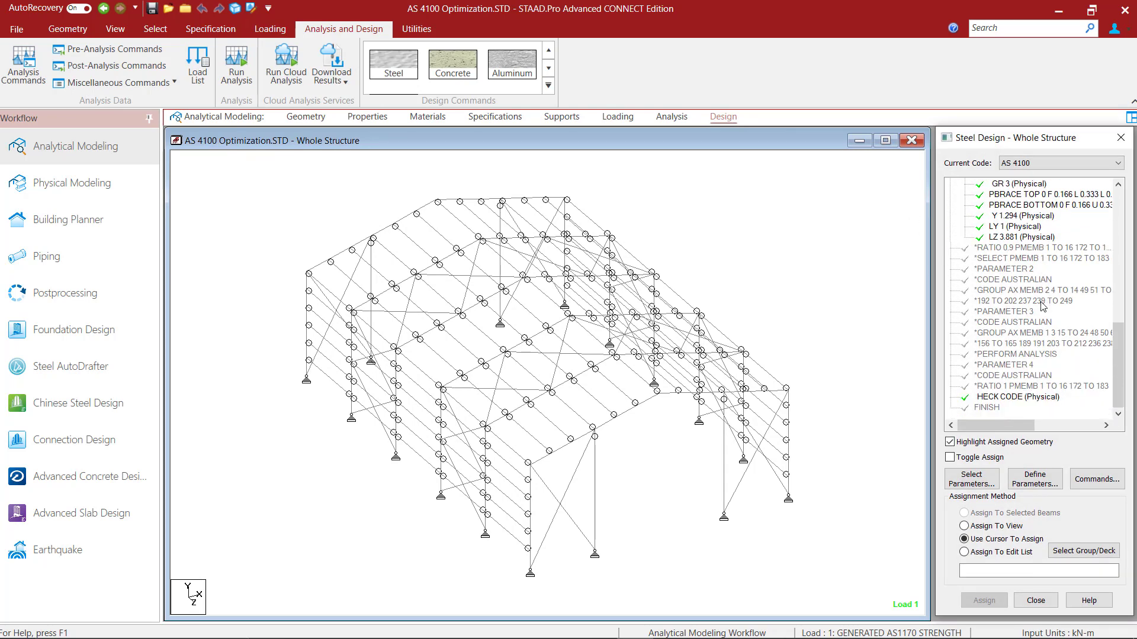
pyautogui.click(991, 397)
pyautogui.click(838, 286)
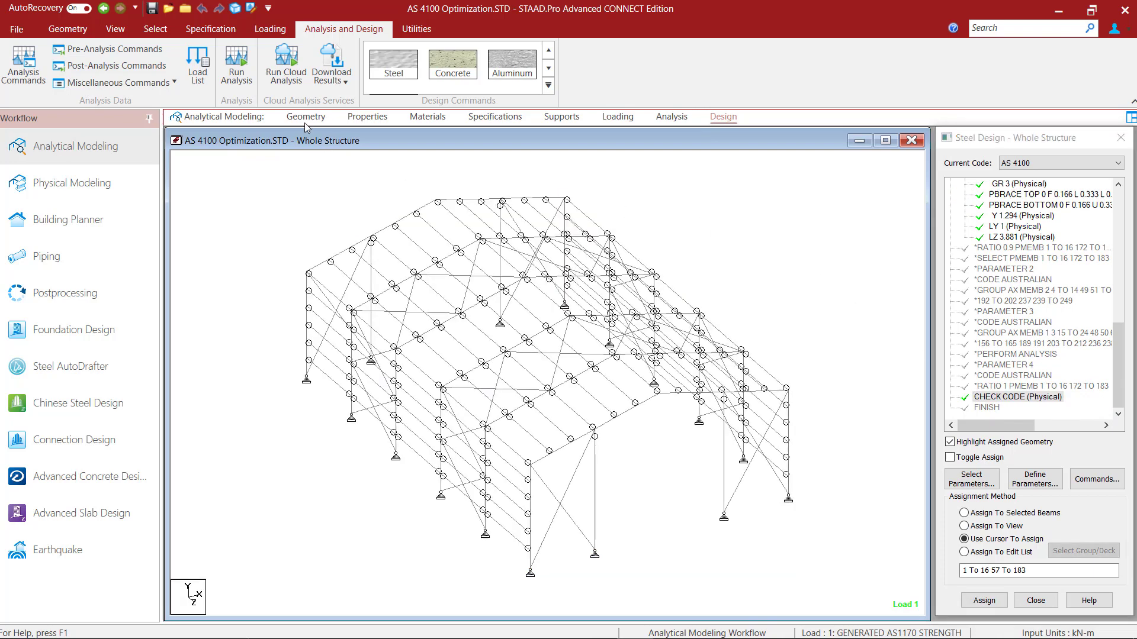
# Step: Run the analysis, go to post-processing mode with the listed load cases, and open the utilization ratio results layout
pyautogui.click(235, 75)
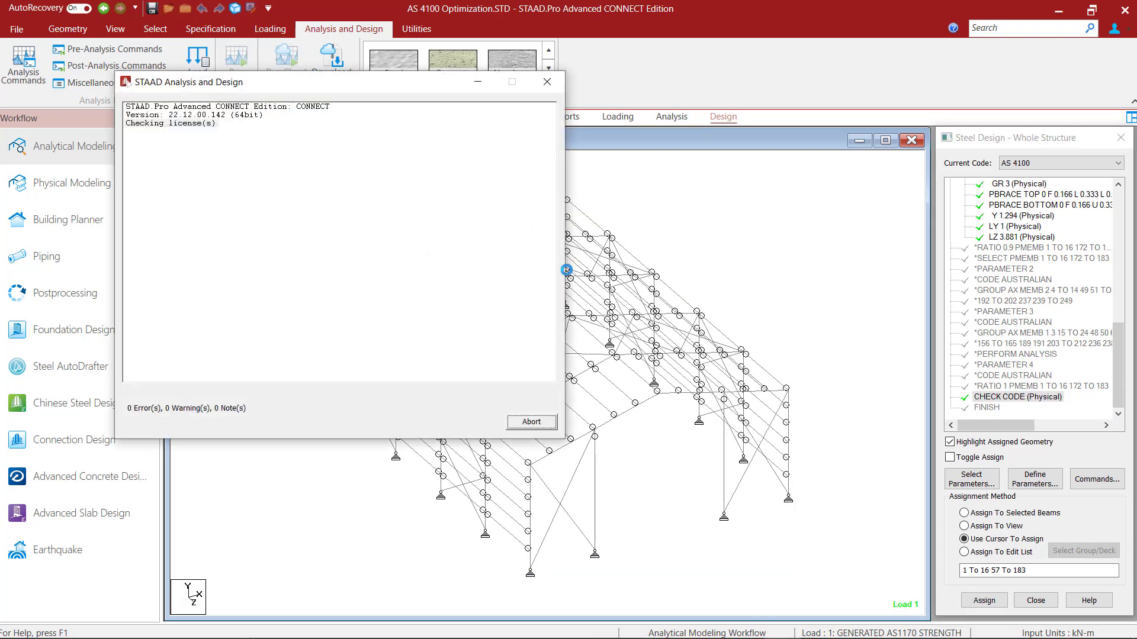
pyautogui.click(531, 422)
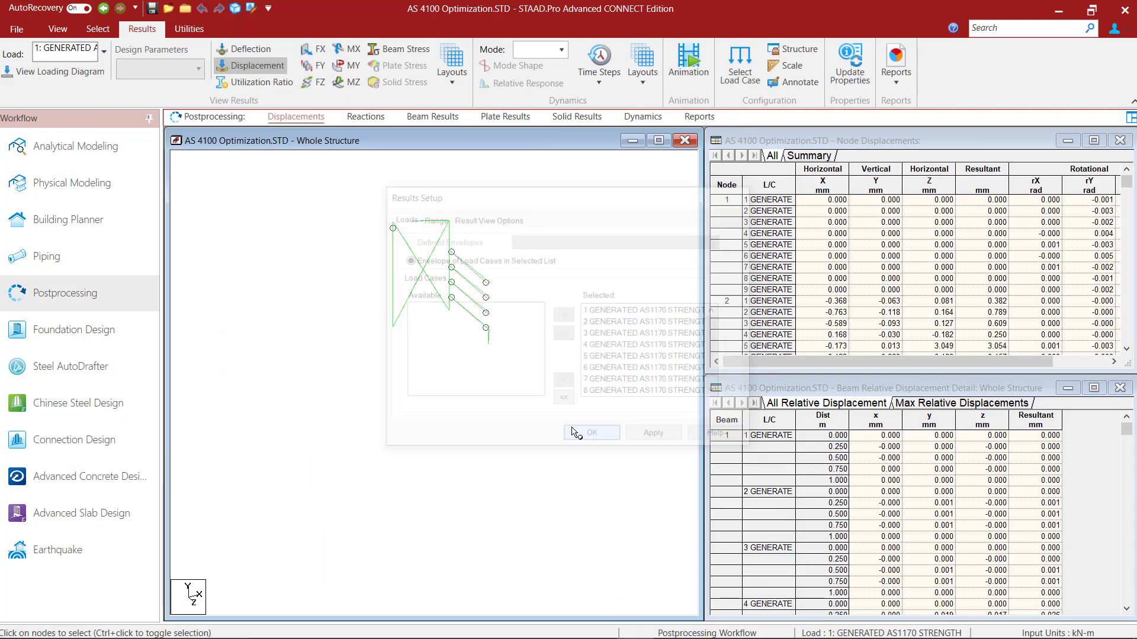
pyautogui.click(453, 83)
pyautogui.click(618, 213)
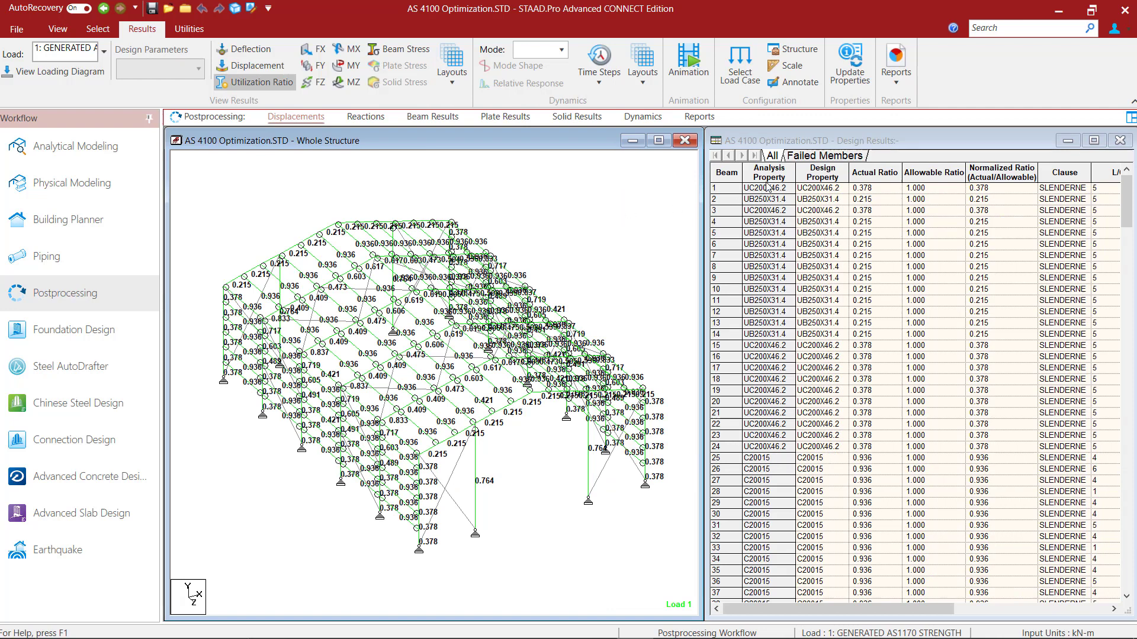
# Step: Examine the analysis and design properties and the utilization ratios in the design results, stepping down from beam 1
pyautogui.click(716, 188)
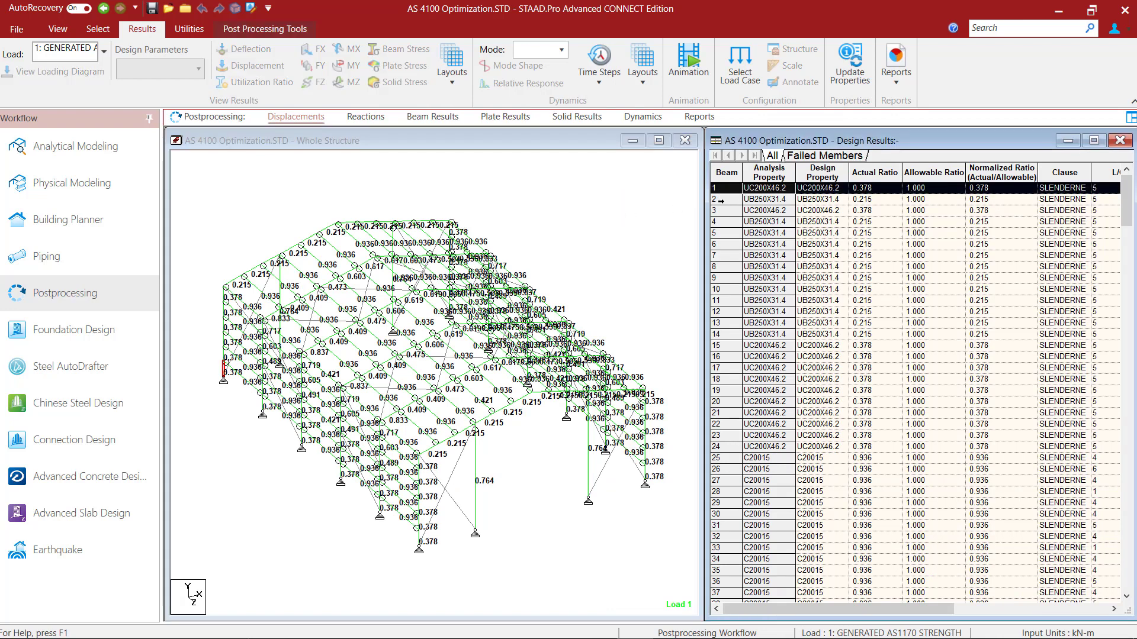
pyautogui.press('Down')
pyautogui.press('Down')
pyautogui.press('Down')
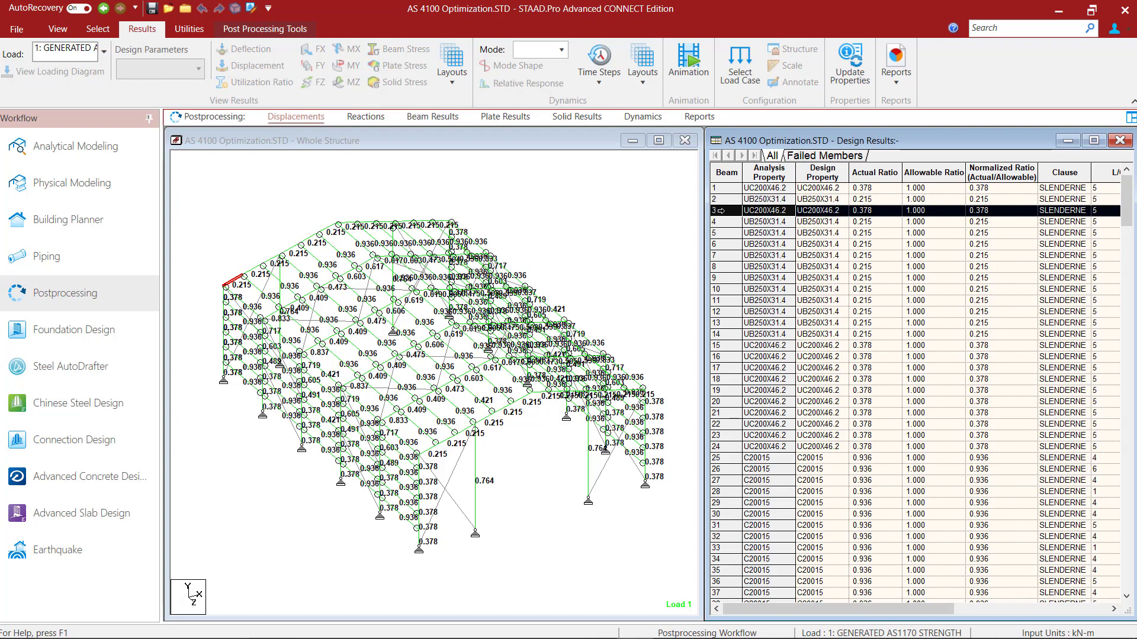
pyautogui.click(623, 204)
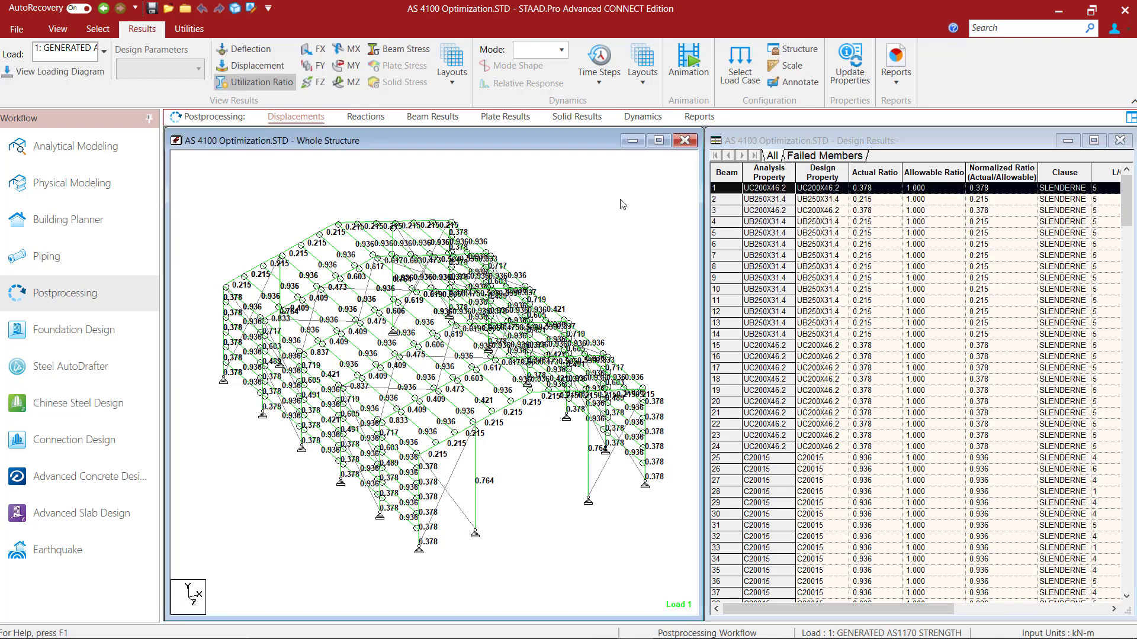